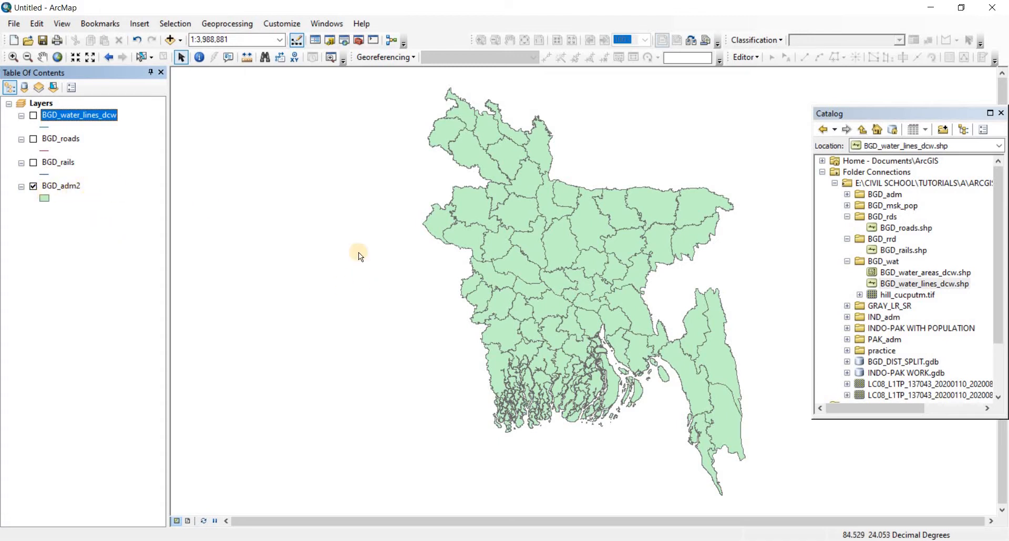
Select the Naray Angonj district record in the BGD_adm2 attribute table and close the table.
right_click(63, 186)
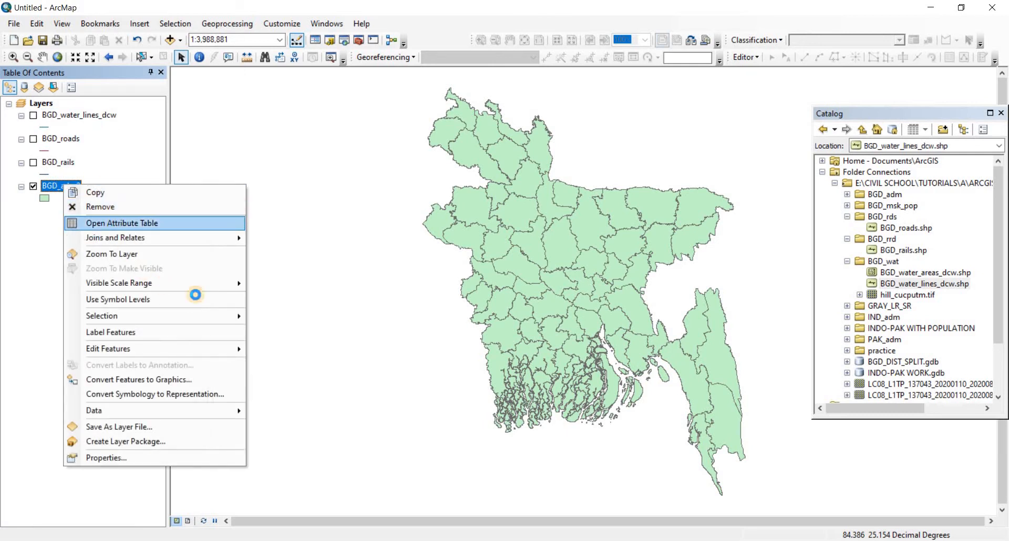
left_click(289, 277)
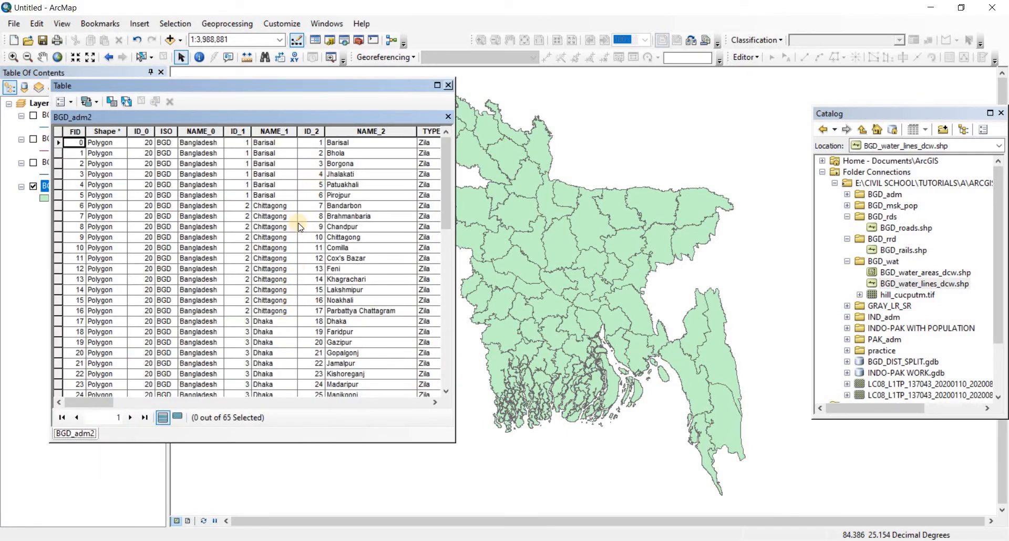
scroll(337, 279, "down", 2)
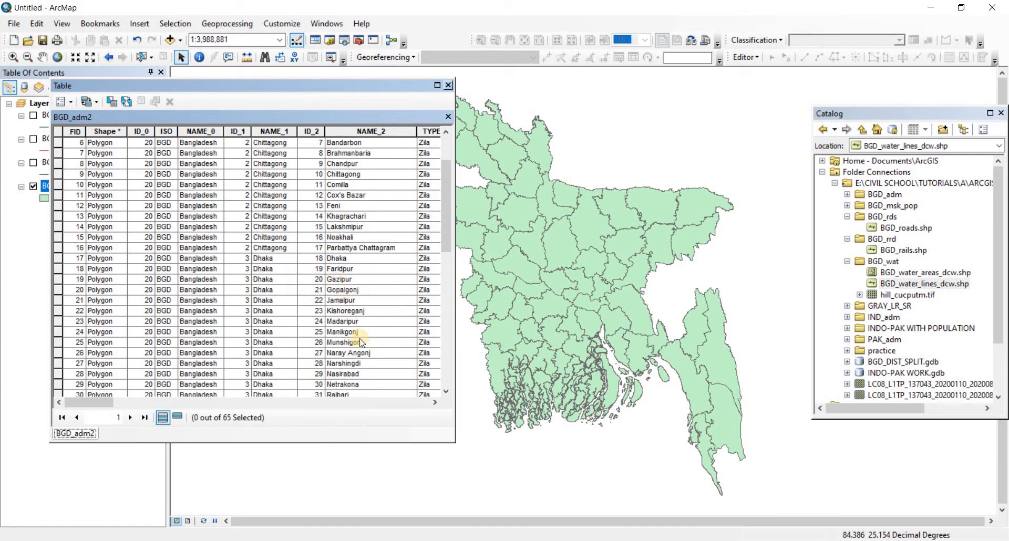
scroll(335, 322, "down", 1)
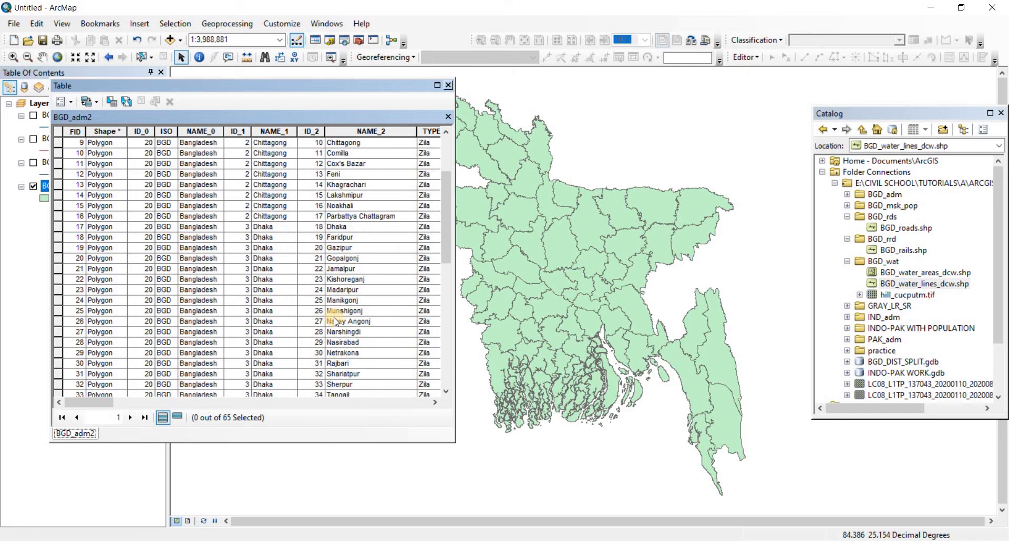
left_click(59, 321)
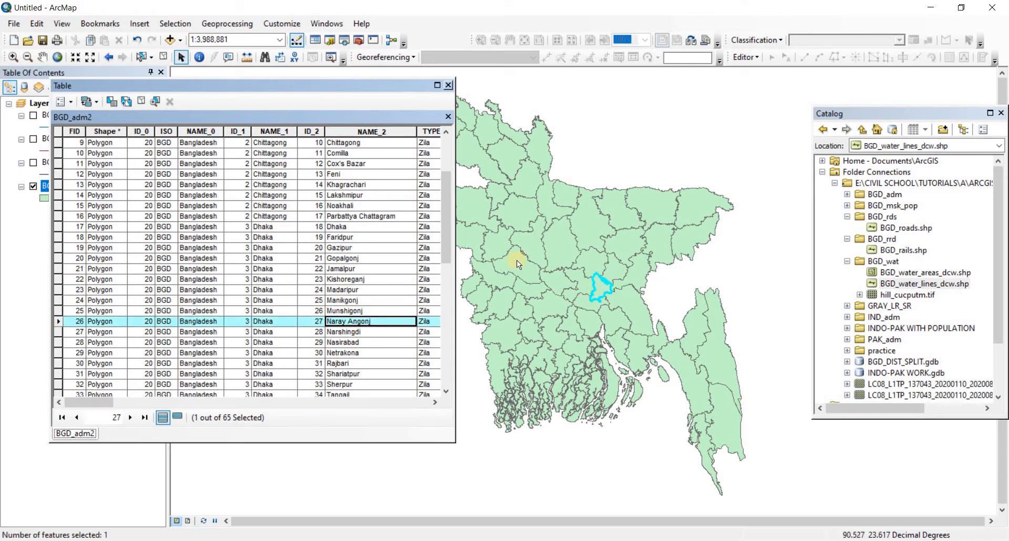
left_click(448, 86)
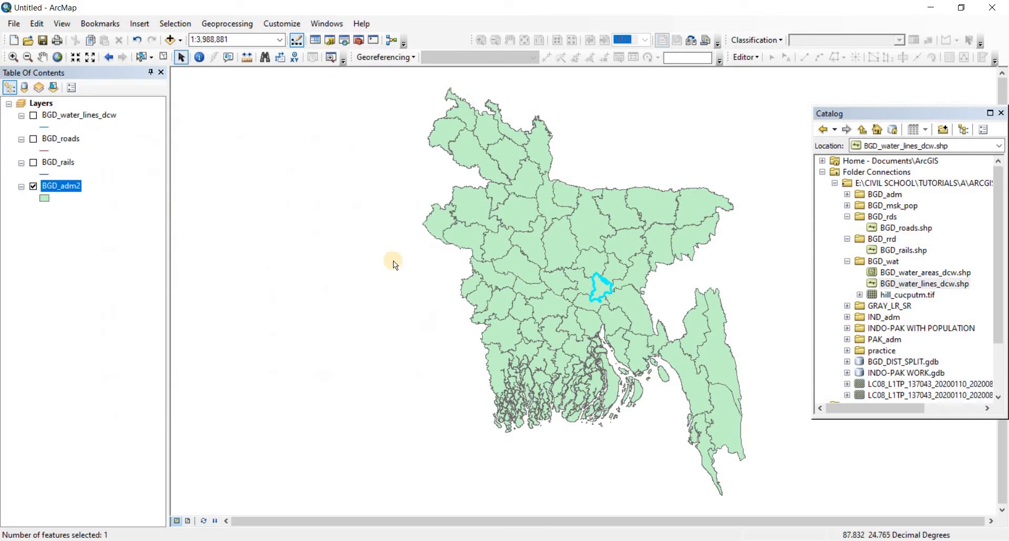
Create a new layer from the selected district feature of BGD_adm2.
right_click(63, 188)
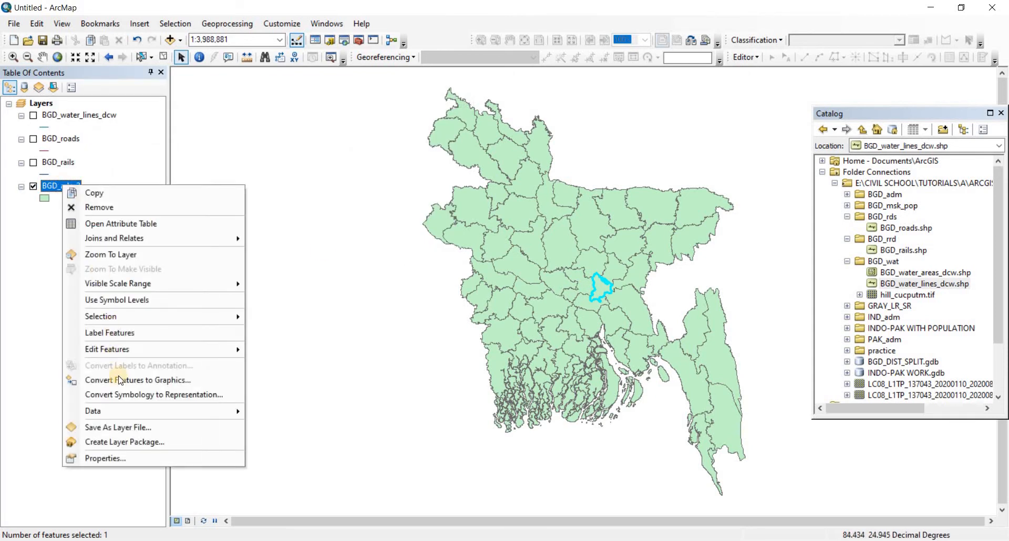
mouse_move(231, 411)
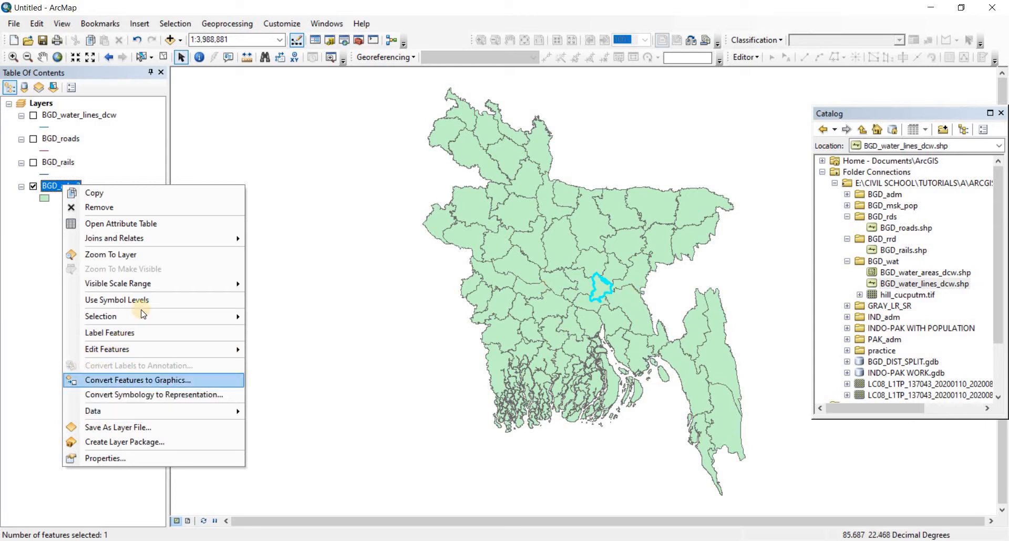
mouse_move(163, 315)
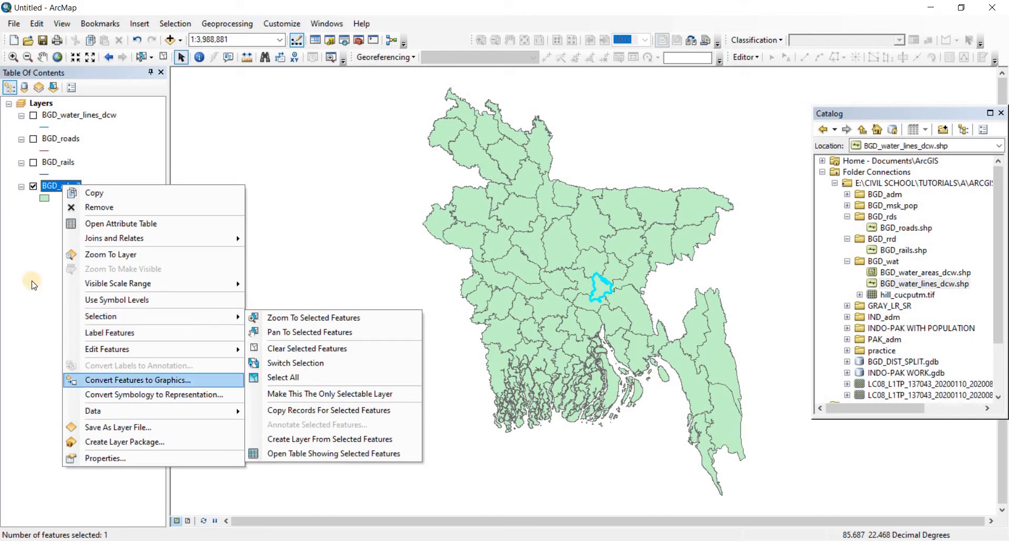
left_click(543, 282)
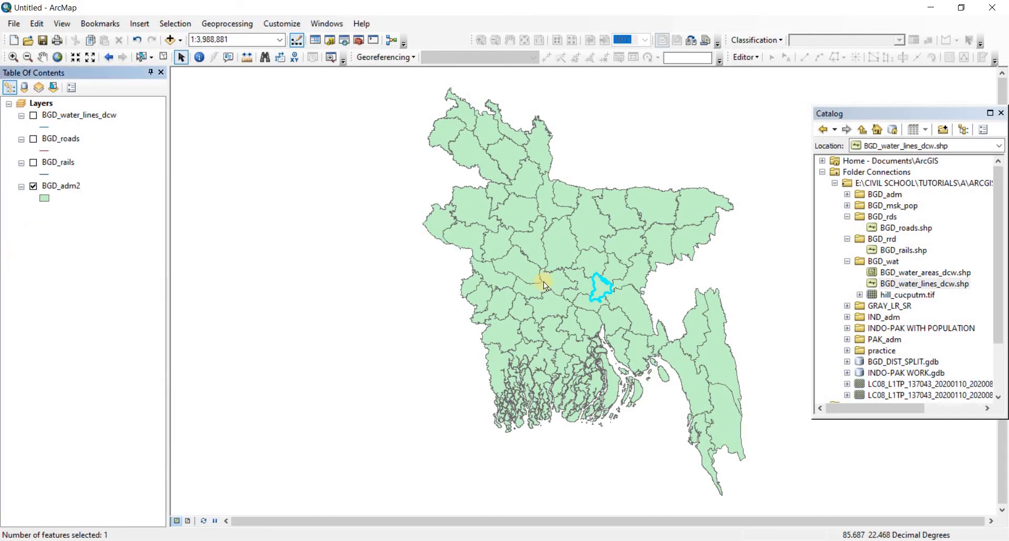
right_click(62, 191)
mouse_move(134, 315)
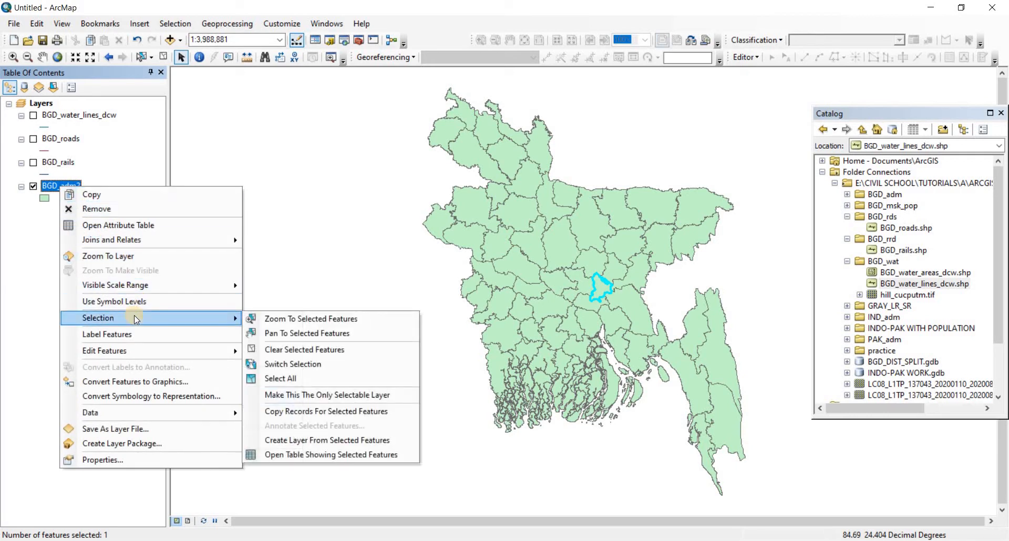
left_click(298, 438)
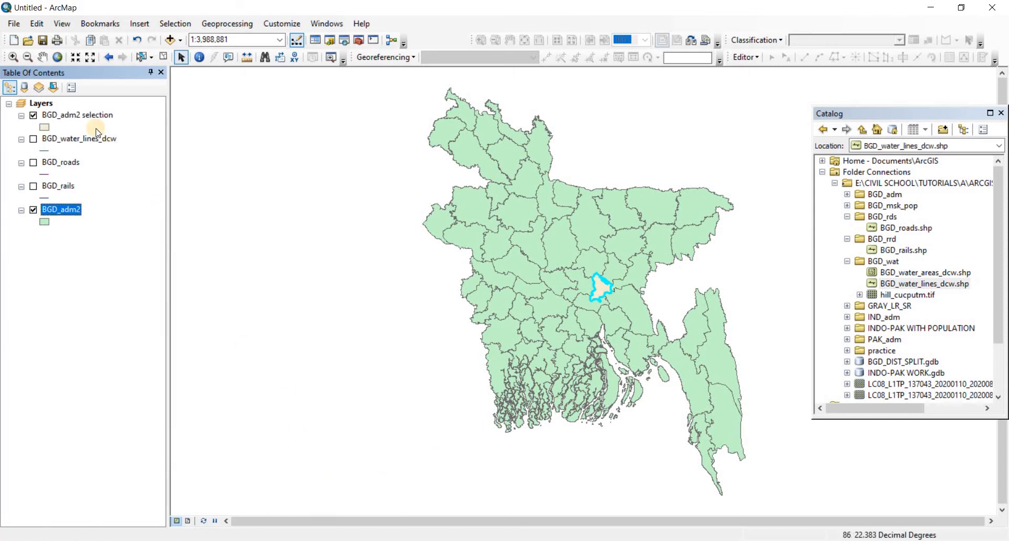
Hide the BGD_adm2 layer to view the extracted district on its own.
left_click(33, 210)
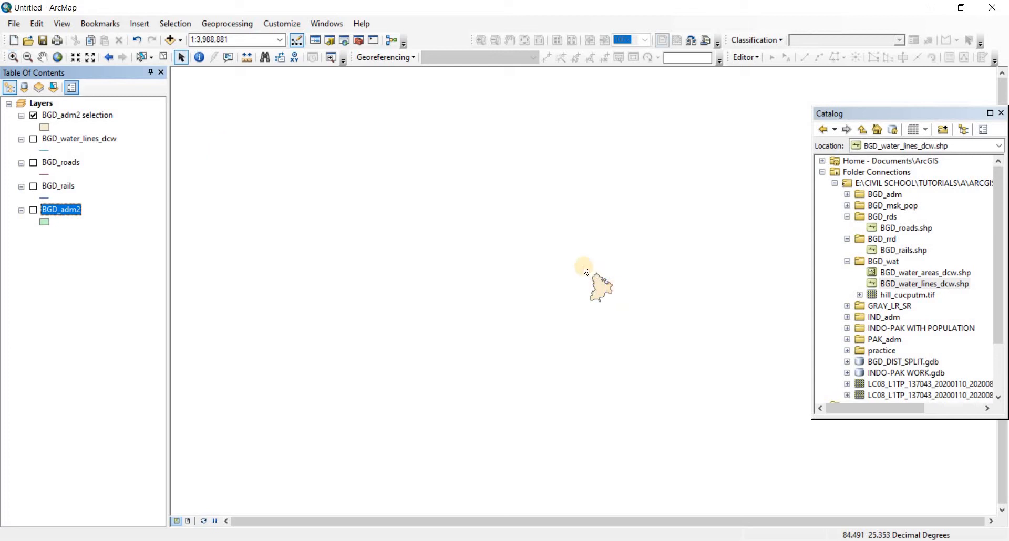
left_click(14, 57)
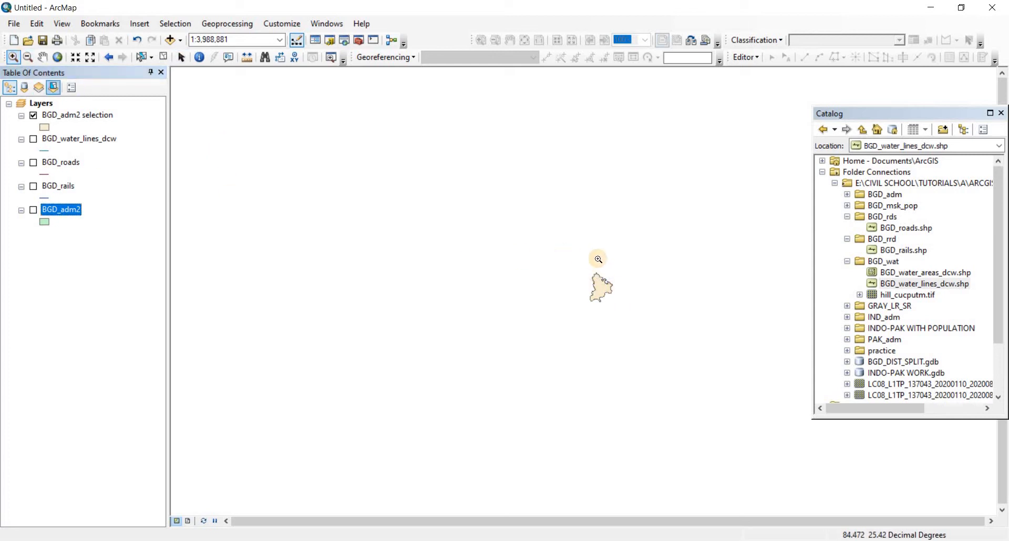
left_click_drag(571, 259, 635, 324)
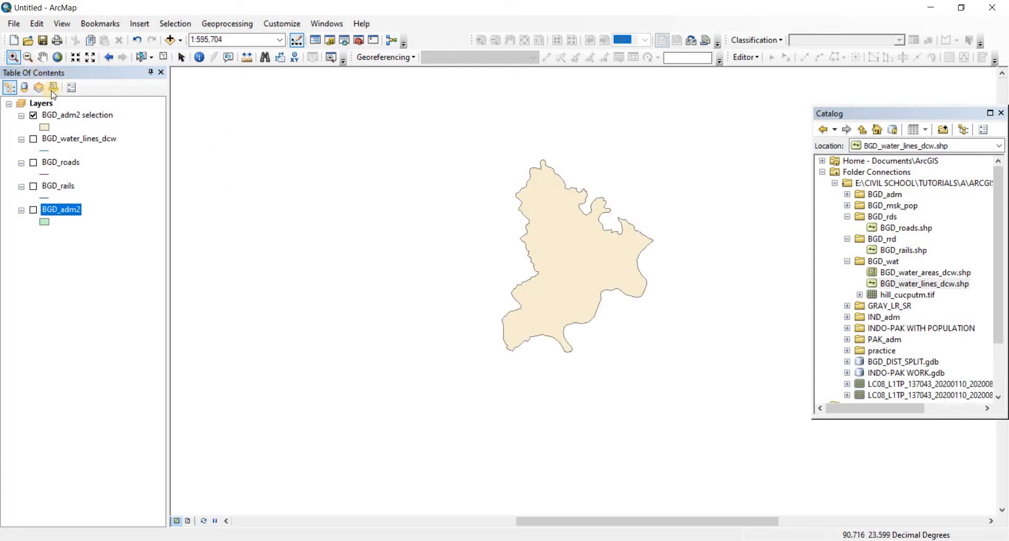
Rename the BGD_adm2 selection layer to Narayangonj in its layer properties.
right_click(84, 113)
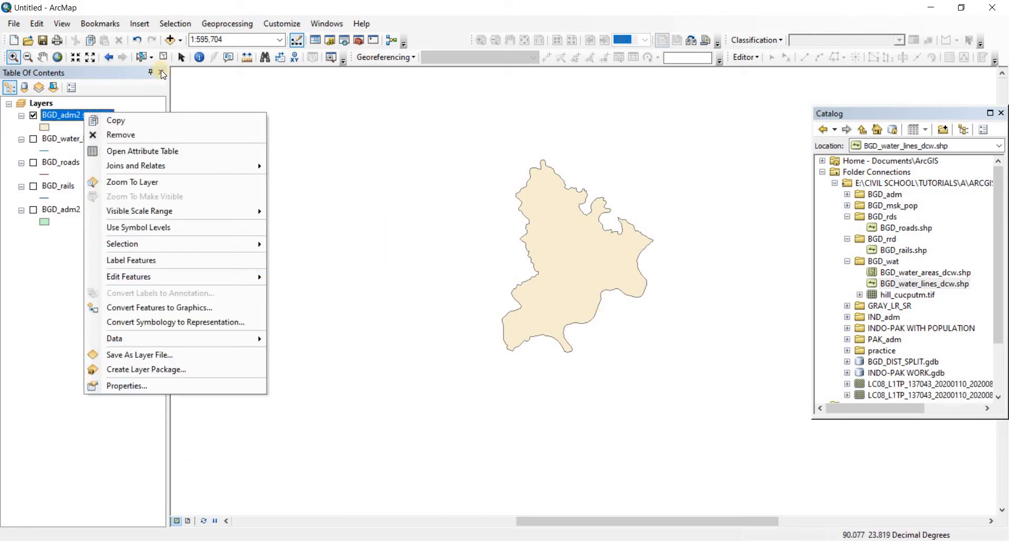
left_click(181, 57)
left_click(206, 173)
left_click(76, 112)
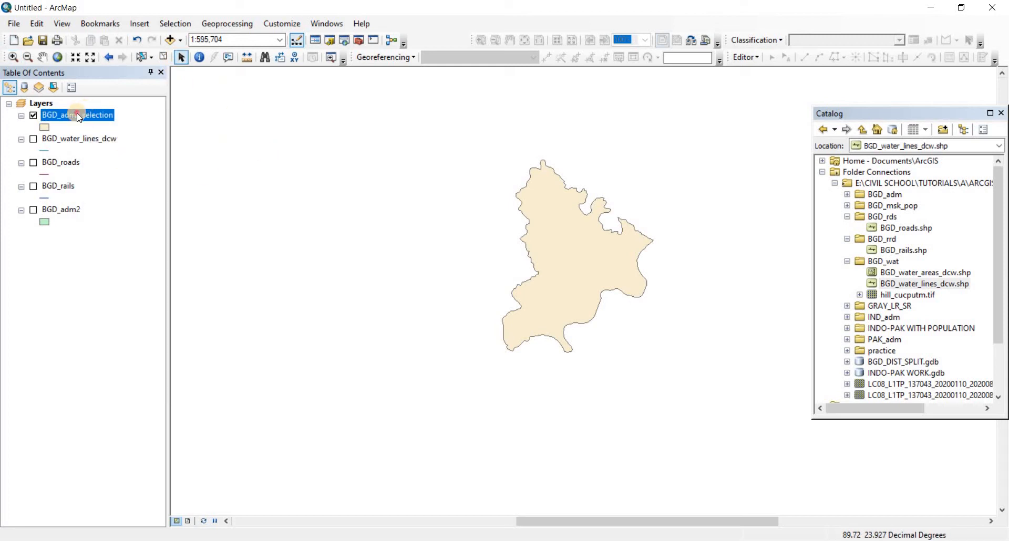
double_click(71, 117)
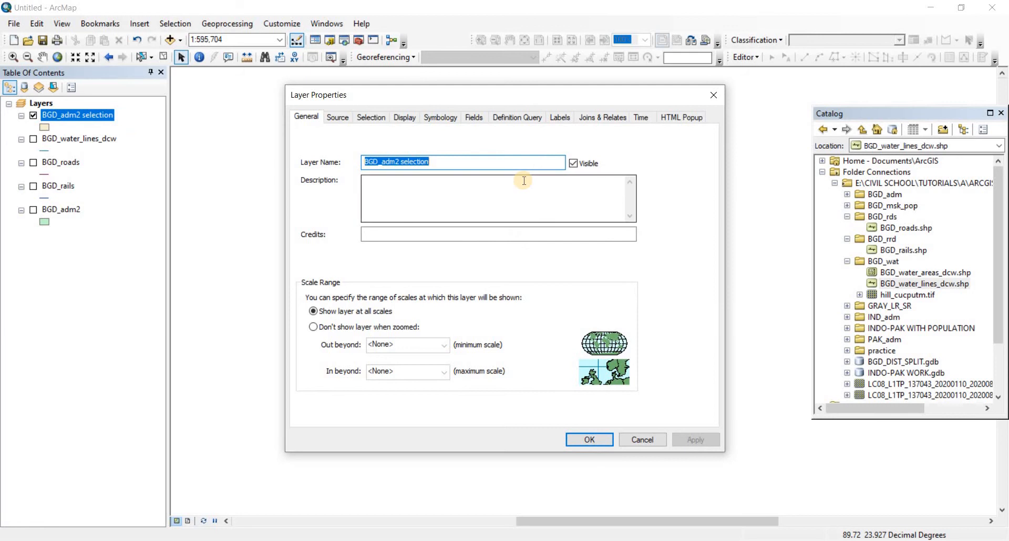
type("Nara")
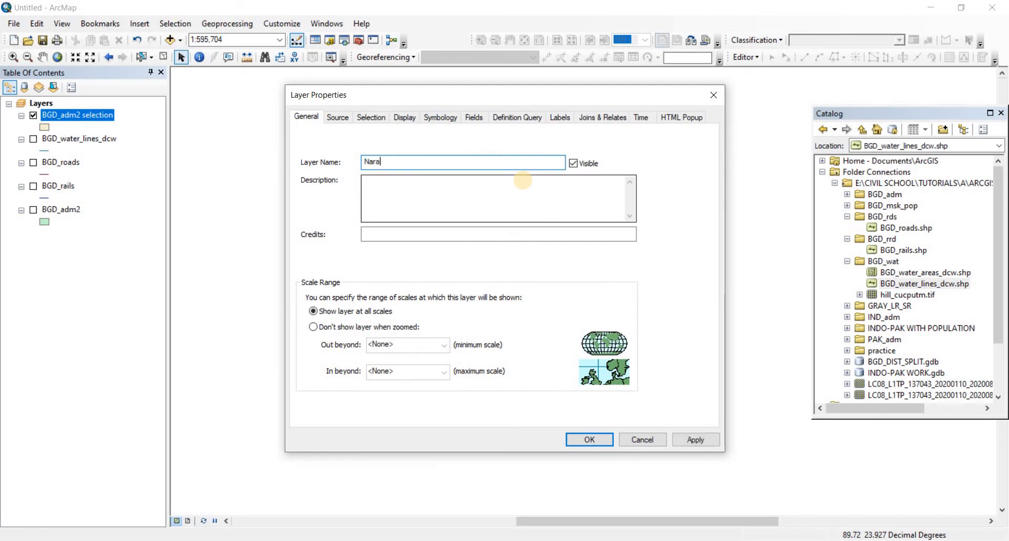
type("yangonj")
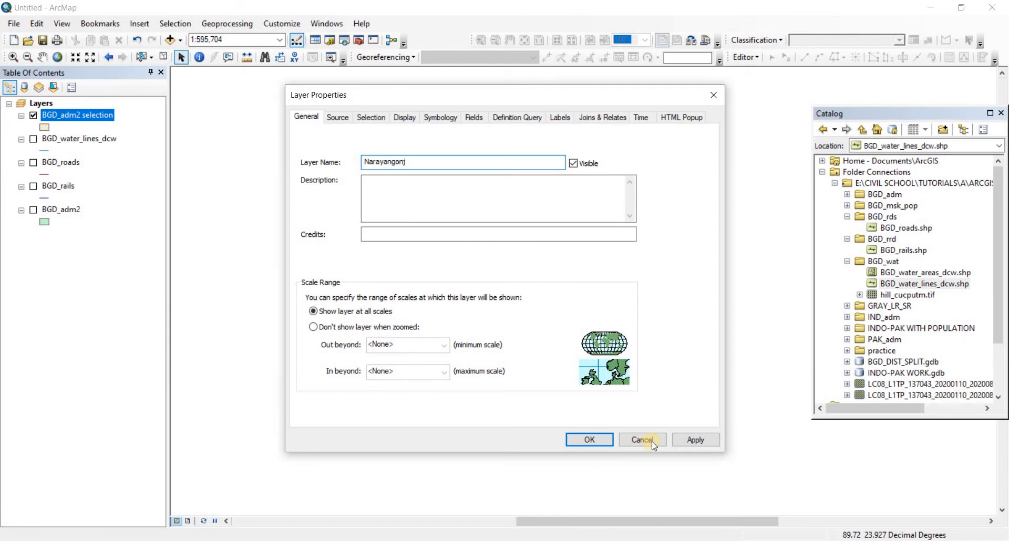
left_click(698, 438)
left_click(589, 439)
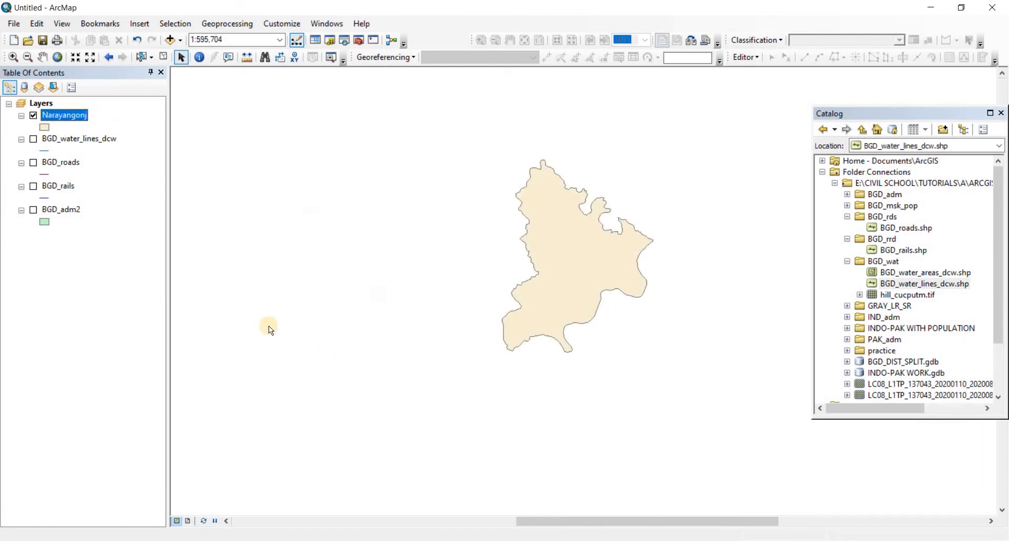
Show the BGD_rails and BGD_roads layers and reorder both above the Narayangonj layer, with BGD_roads first.
left_click(73, 116)
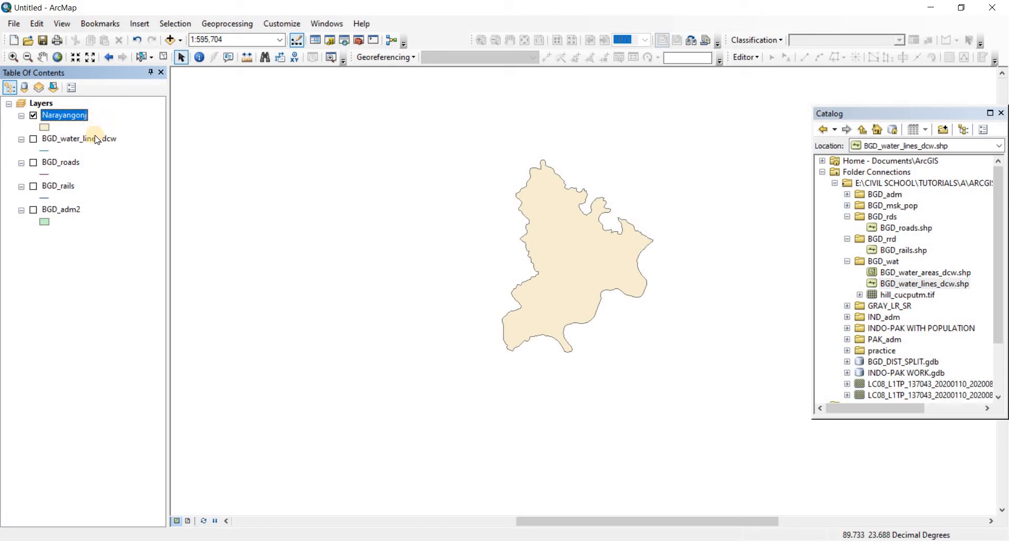
left_click(33, 187)
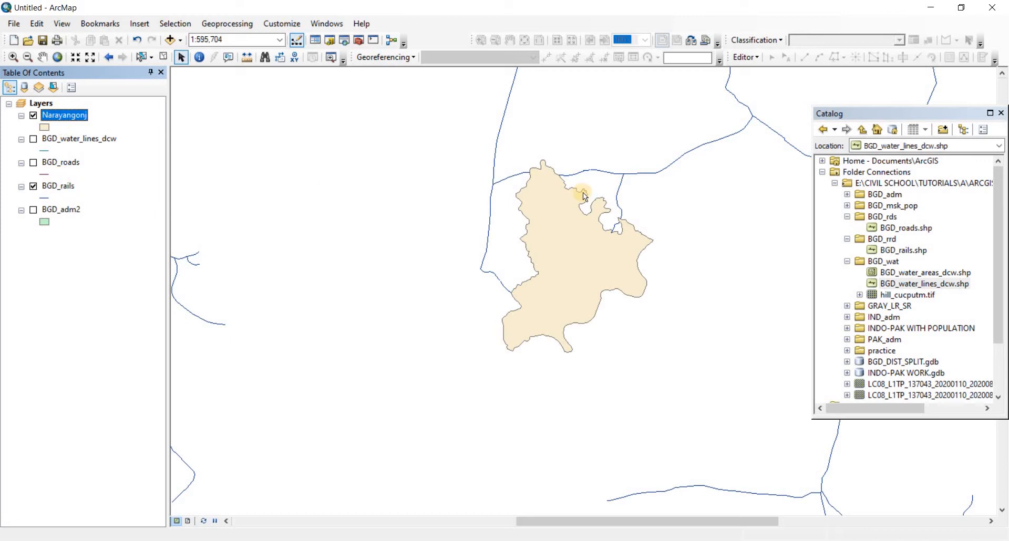
left_click_drag(58, 176, 58, 107)
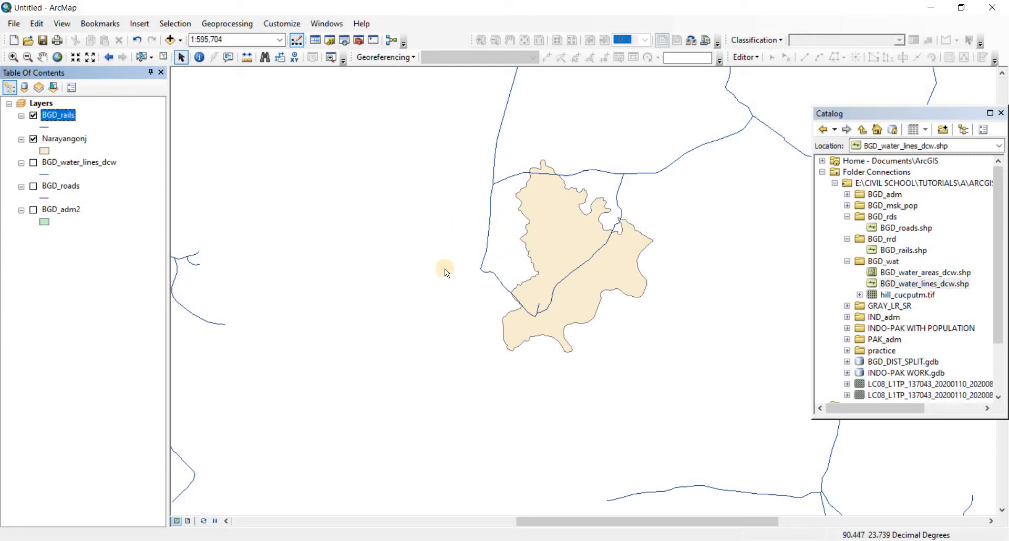
left_click(35, 188)
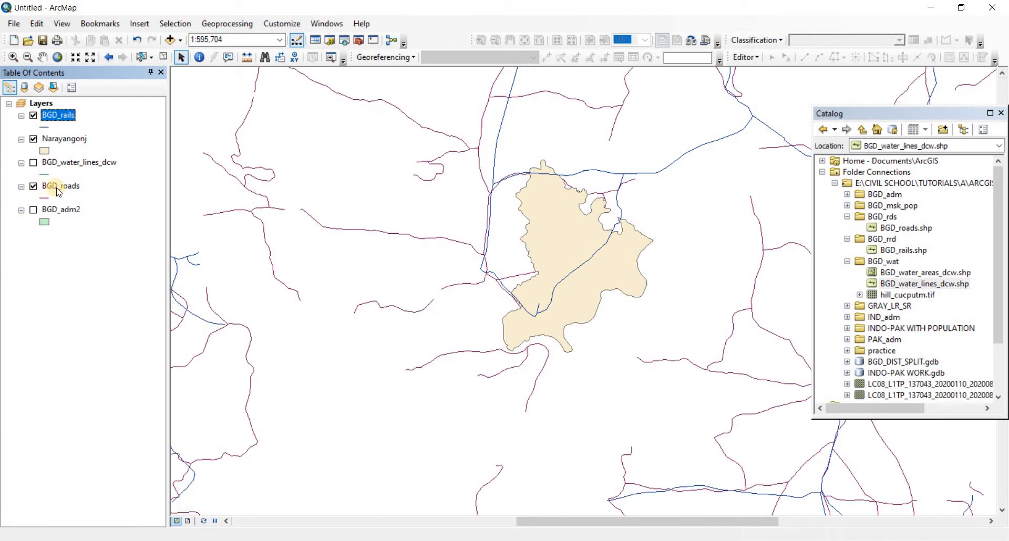
left_click_drag(59, 122, 59, 111)
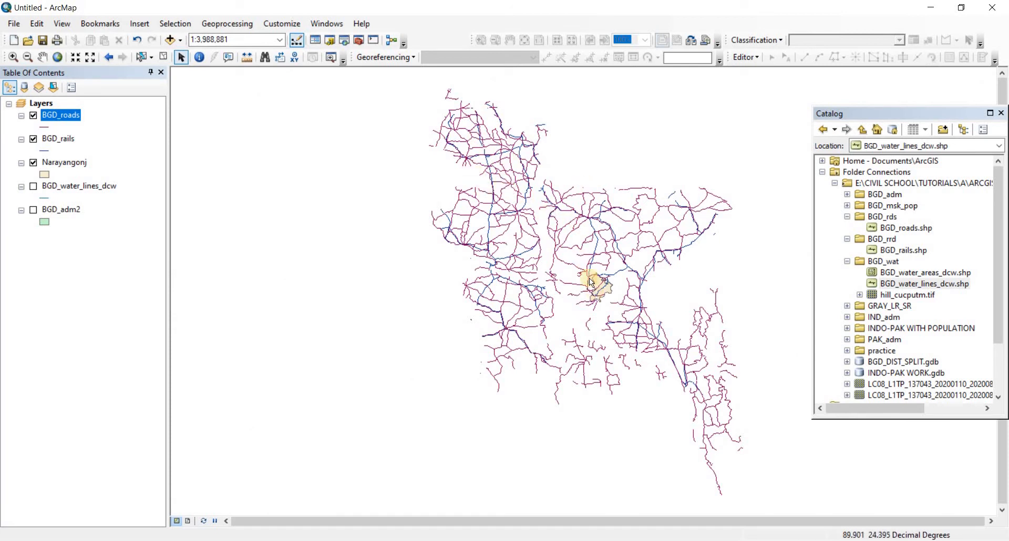
Hide the BGD_roads layer so that only the rail lines overlay the Narayangonj district.
left_click(13, 56)
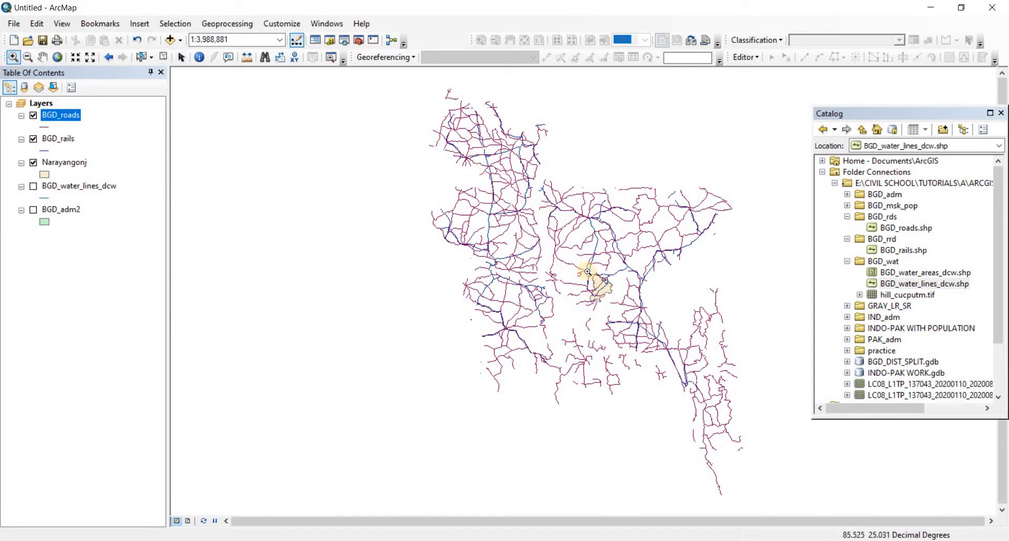
left_click_drag(573, 260, 625, 325)
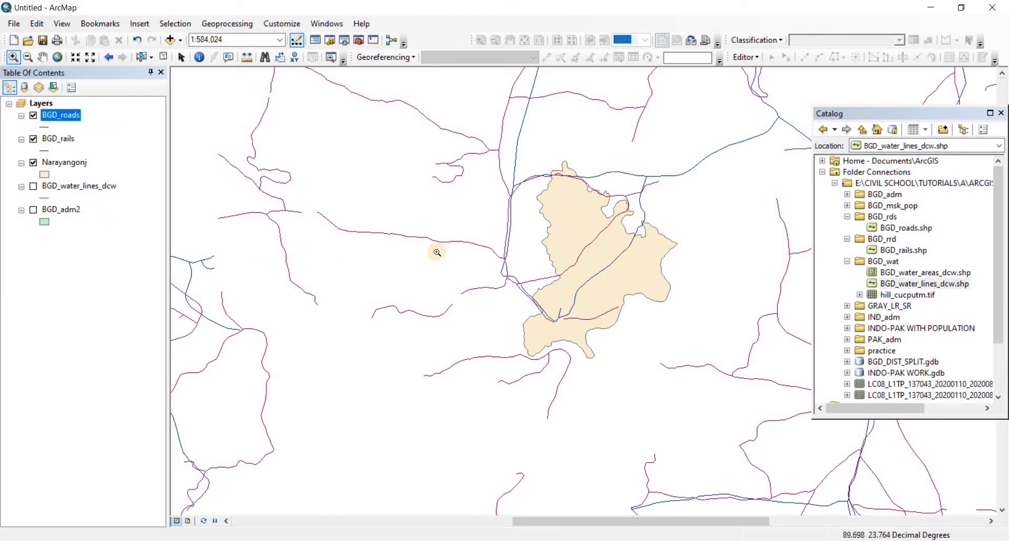
left_click(33, 116)
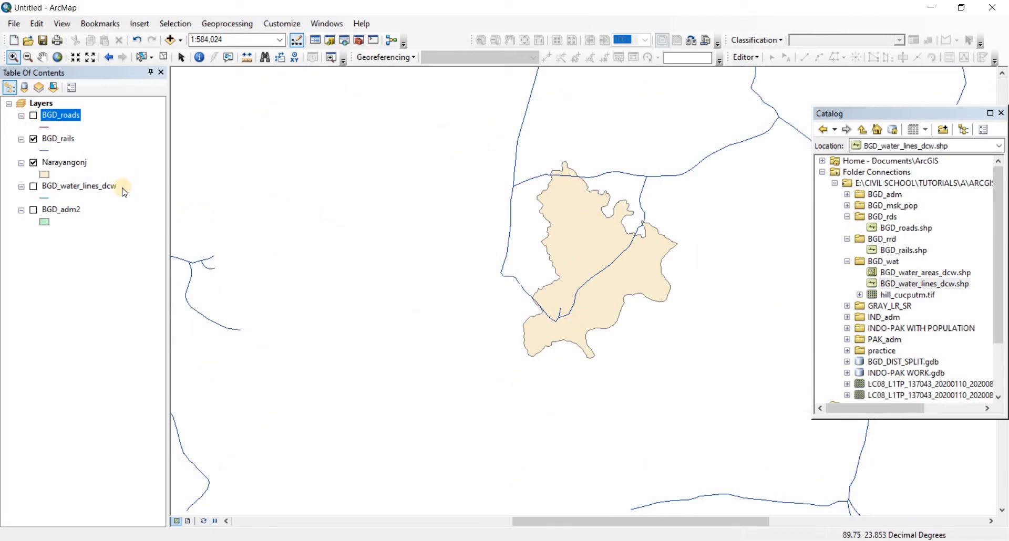
Start the Clip geoprocessing tool with BGD_rails as the input features and Narayangonj as the clip features.
left_click(225, 24)
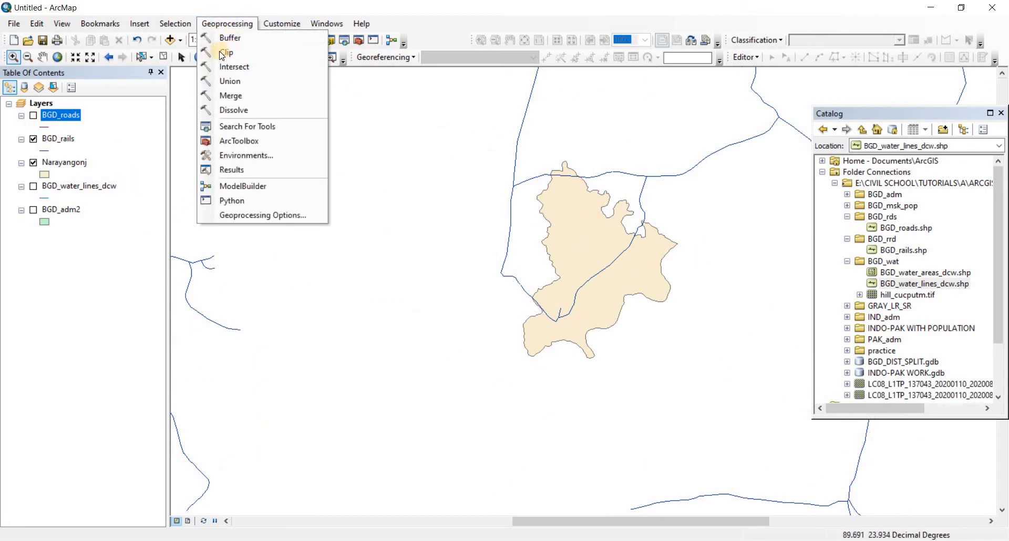
left_click(231, 52)
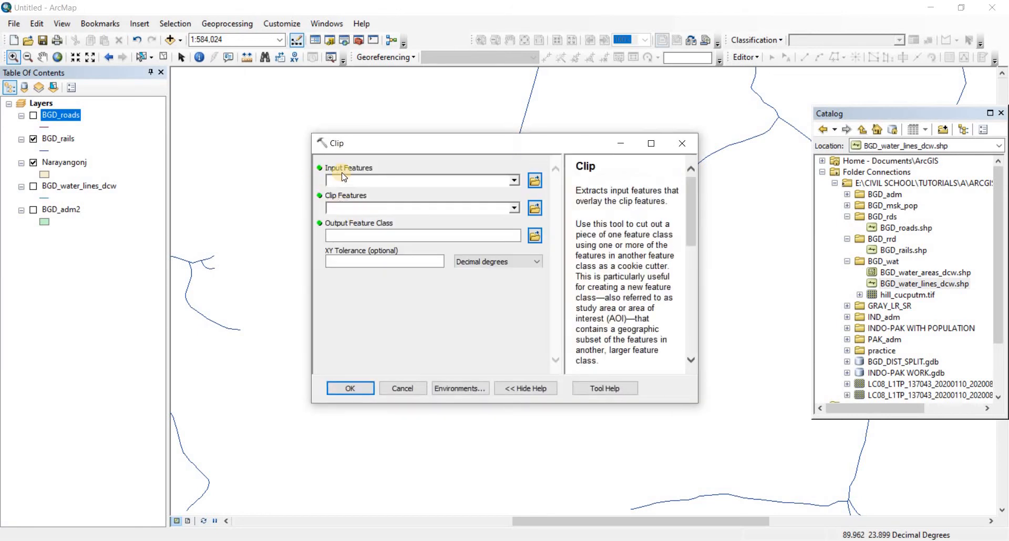
left_click(514, 181)
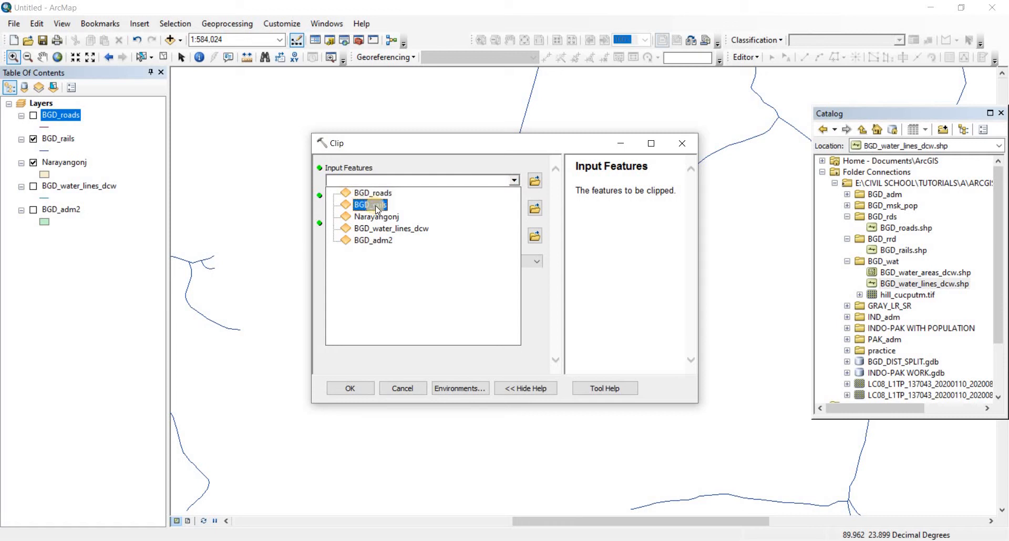
left_click(366, 208)
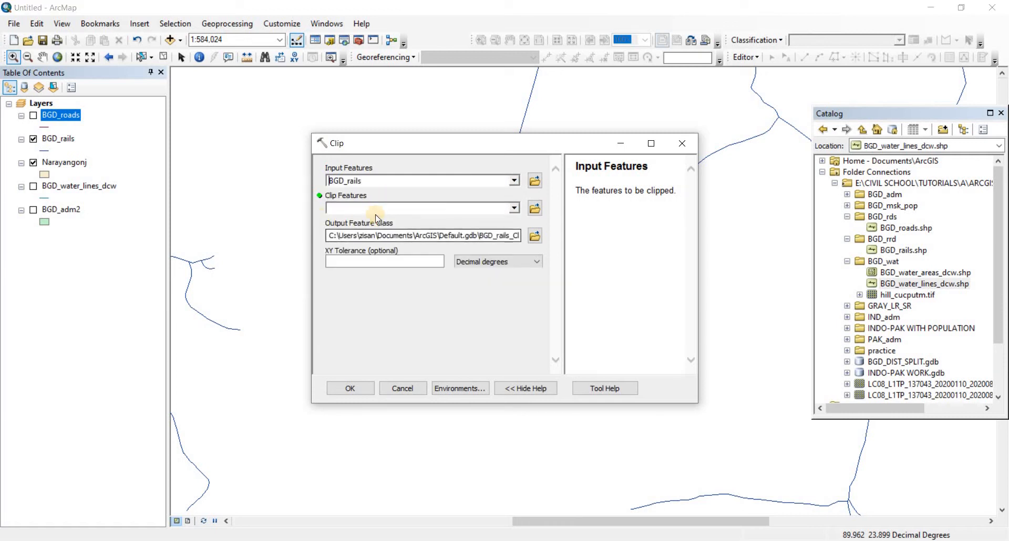
left_click(515, 209)
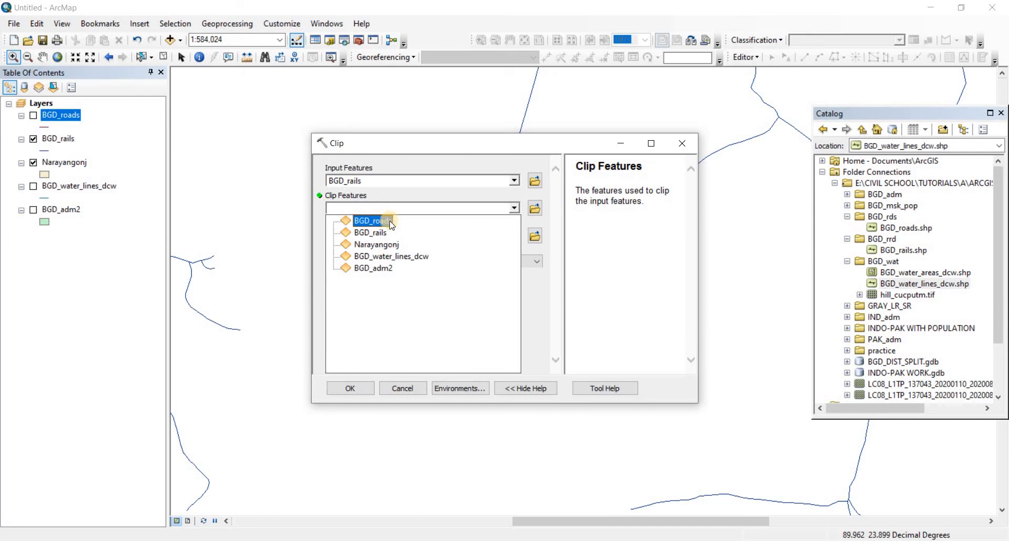
left_click(368, 245)
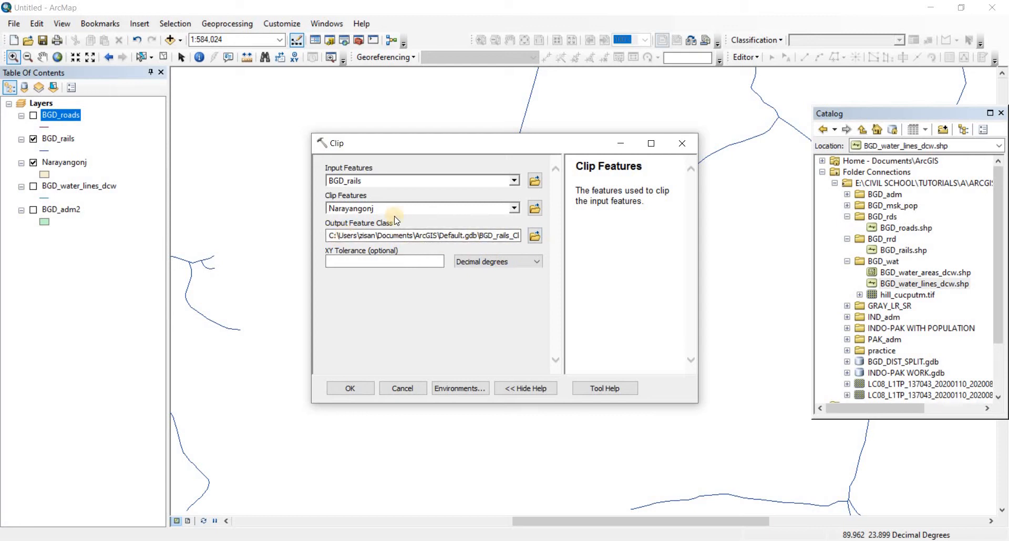
Run the clip of BGD_rails to the Narayangonj boundary and hide the original BGD_rails layer.
left_click(351, 388)
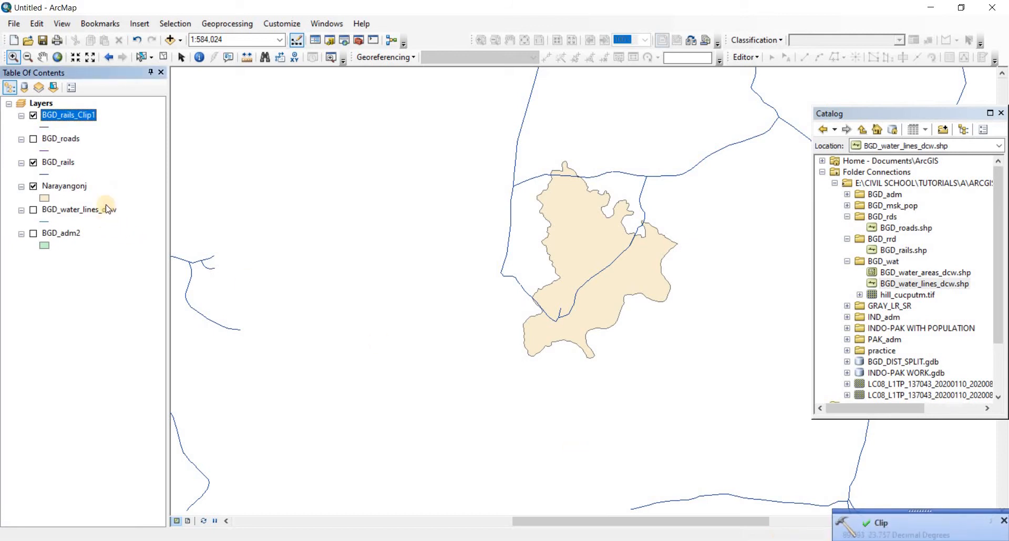
left_click(33, 163)
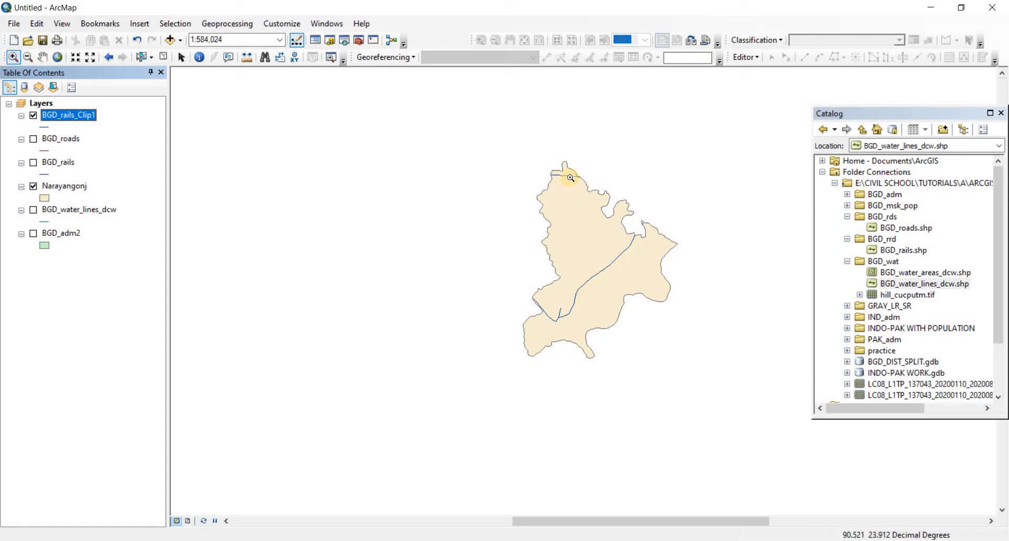
left_click_drag(481, 135, 704, 383)
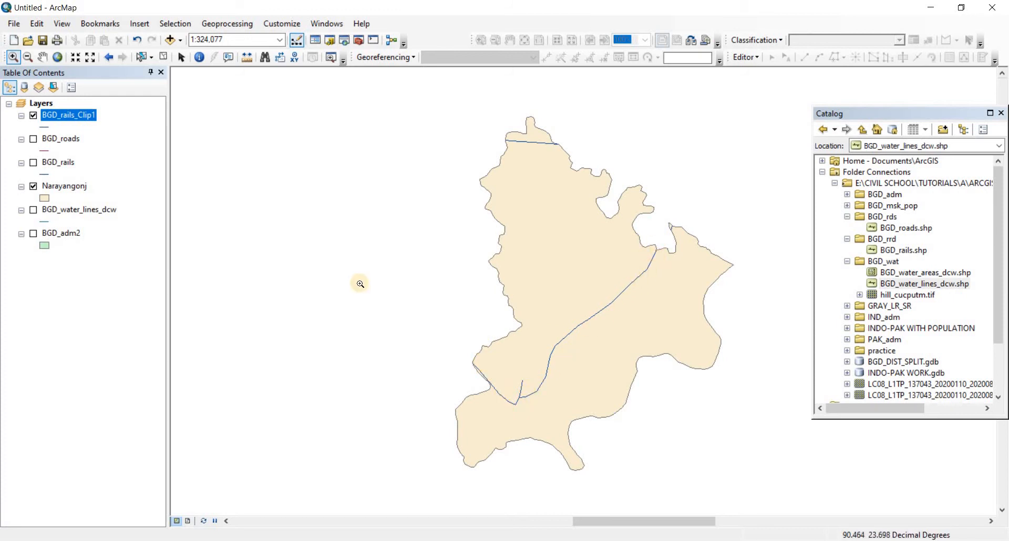
Examine the attribute table of the BGD_rails_Clip1 layer across all its columns.
right_click(90, 115)
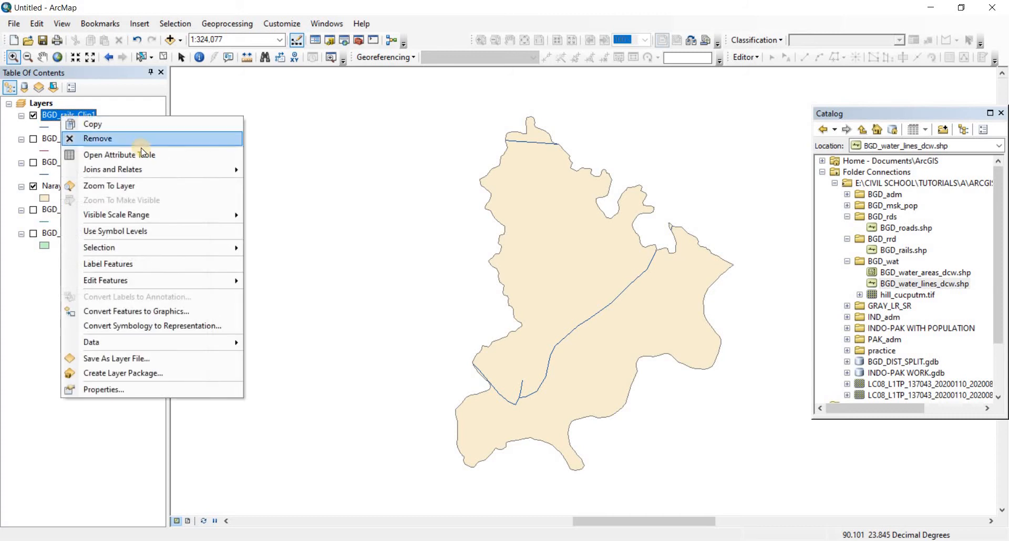
left_click(173, 153)
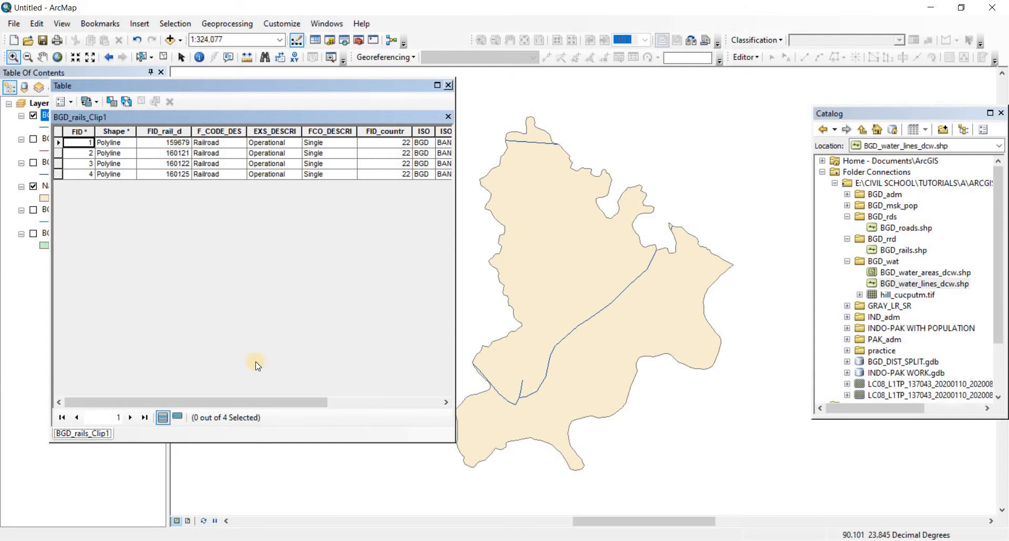
left_click_drag(305, 402, 305, 403)
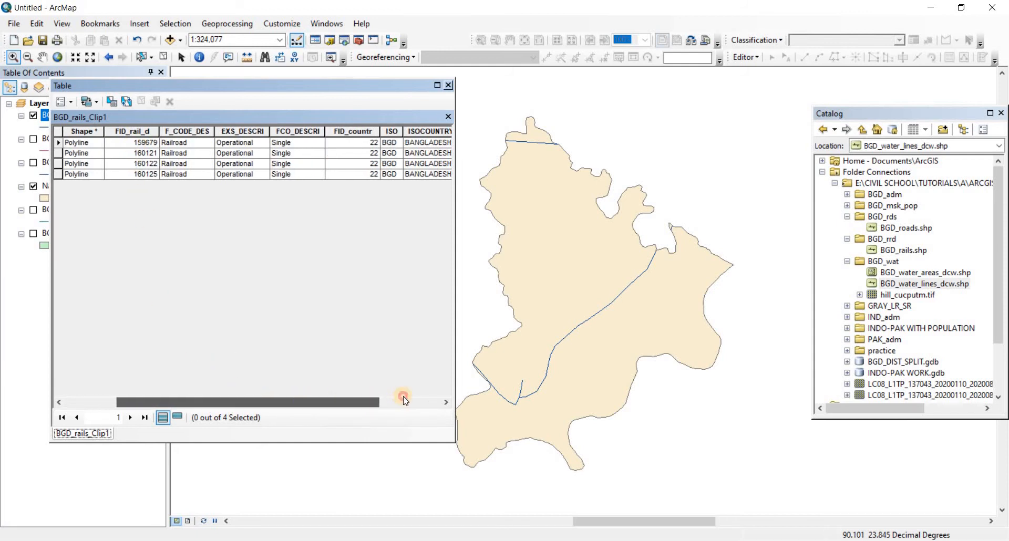
left_click_drag(405, 400, 267, 397)
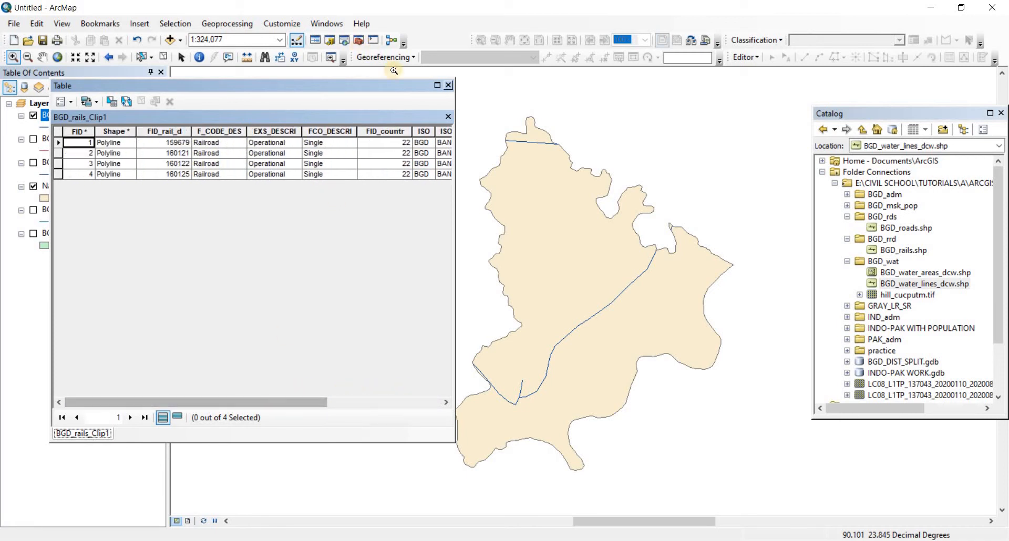
left_click(449, 85)
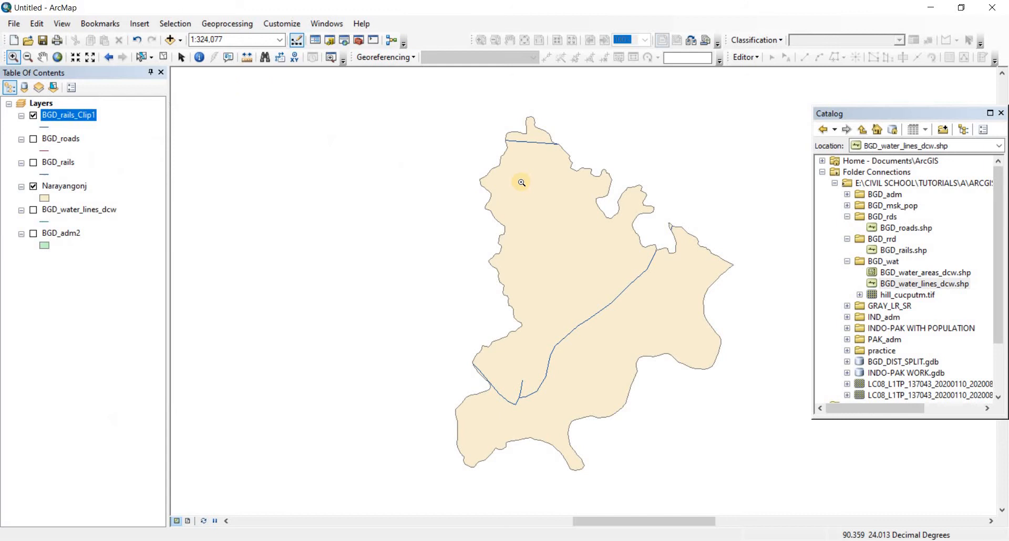
Check which label fields are available in the layer properties of BGD_rails_Clip1, without changing anything.
left_click(65, 118)
right_click(65, 115)
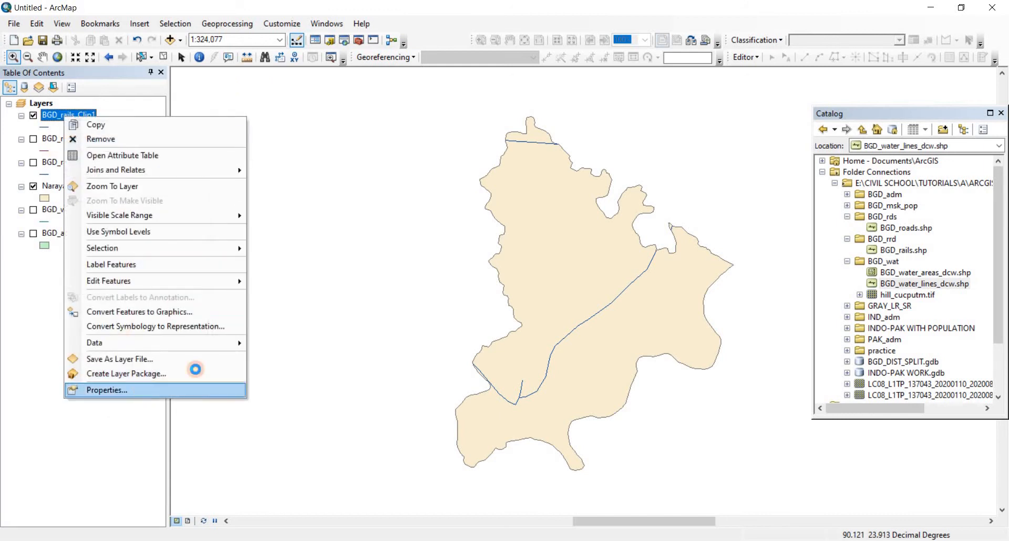
left_click(194, 390)
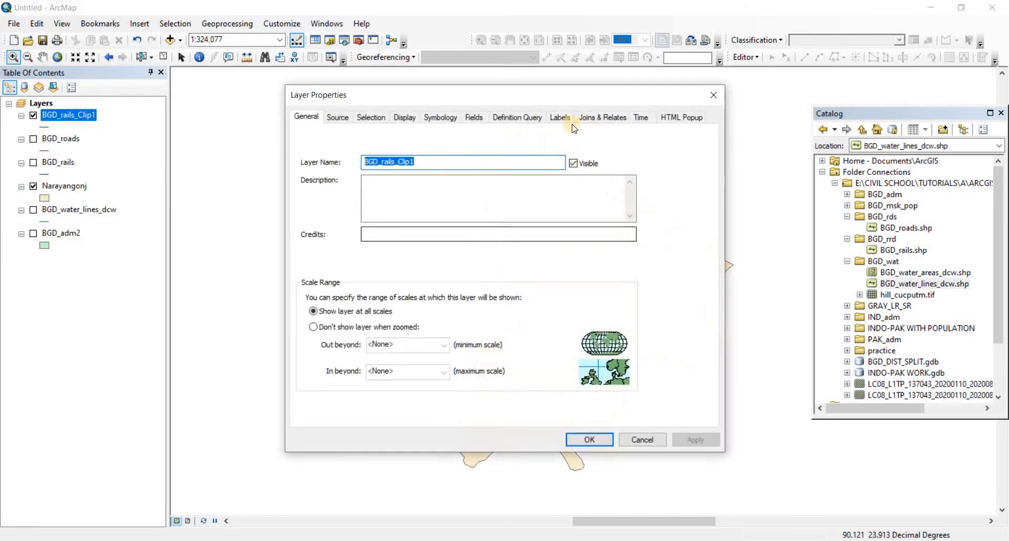
left_click(560, 117)
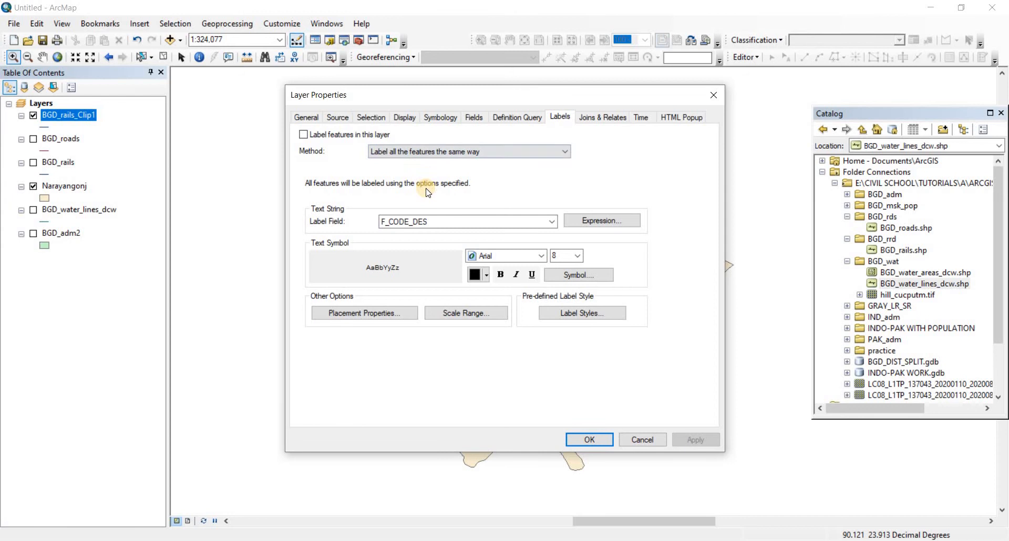
left_click(550, 222)
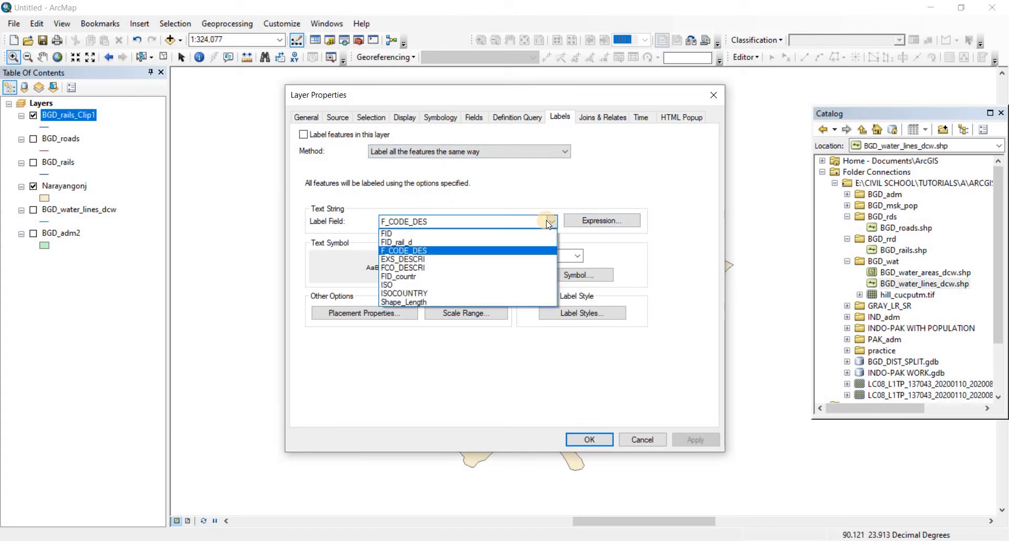
left_click(679, 105)
left_click(714, 95)
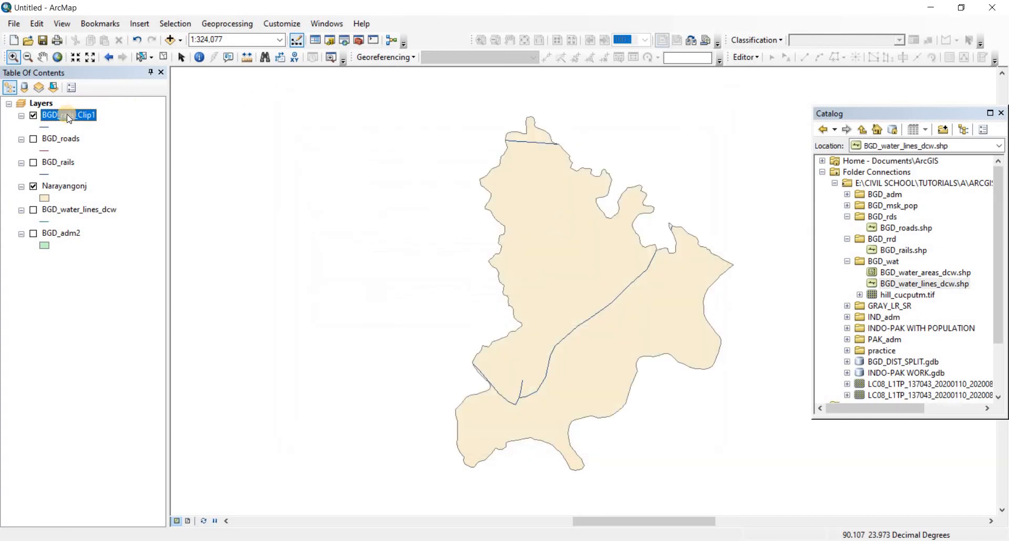
Review the F_CODE_DES column and the other fields in the BGD_rails_Clip1 attribute table.
right_click(67, 115)
left_click(234, 218)
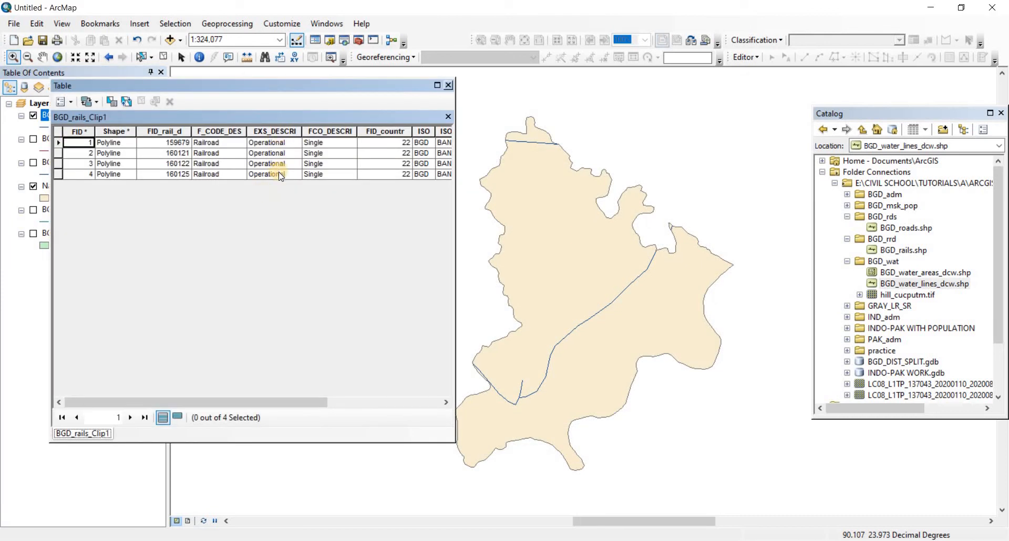
left_click_drag(263, 403, 360, 402)
left_click_drag(264, 402, 244, 158)
left_click(207, 147)
left_click(448, 85)
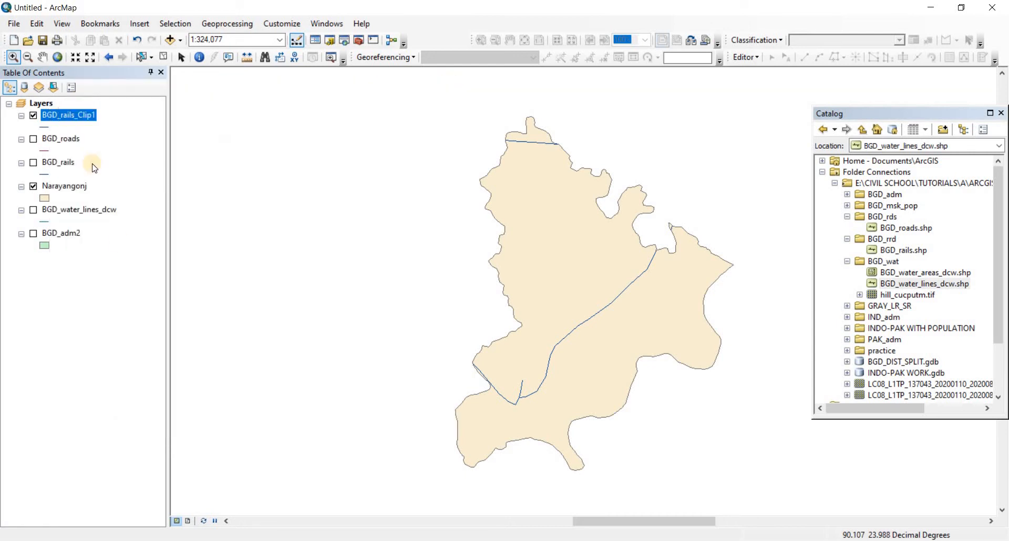
Set the label text size of BGD_rails_Clip1 to 12 and turn on its feature labels using the F_CODE_DES field.
right_click(64, 114)
left_click(126, 390)
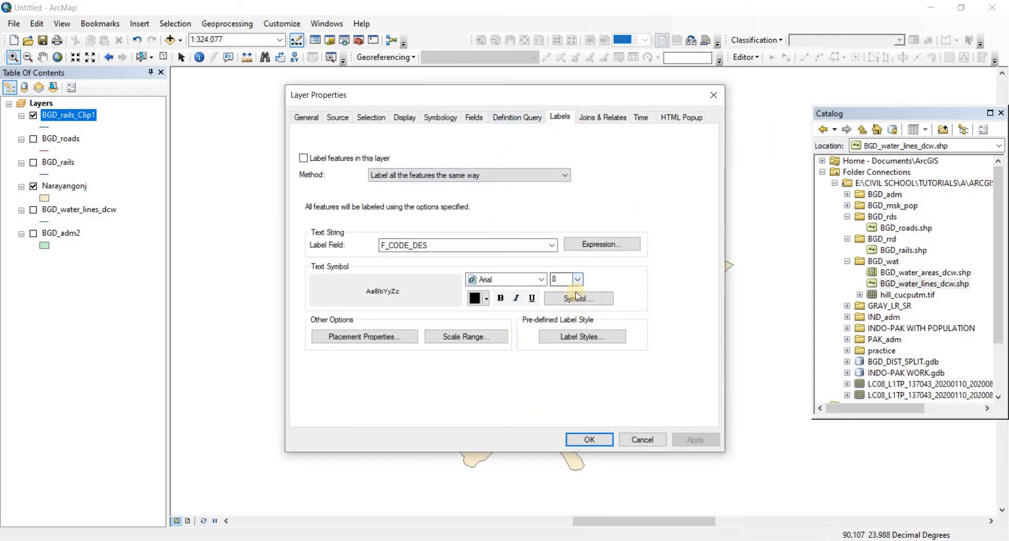
left_click(562, 326)
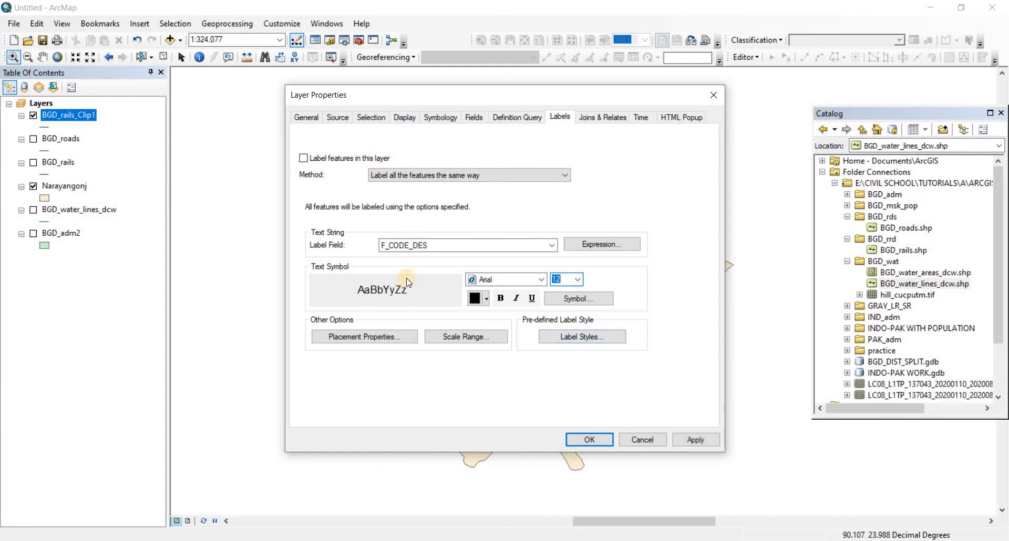
left_click(592, 439)
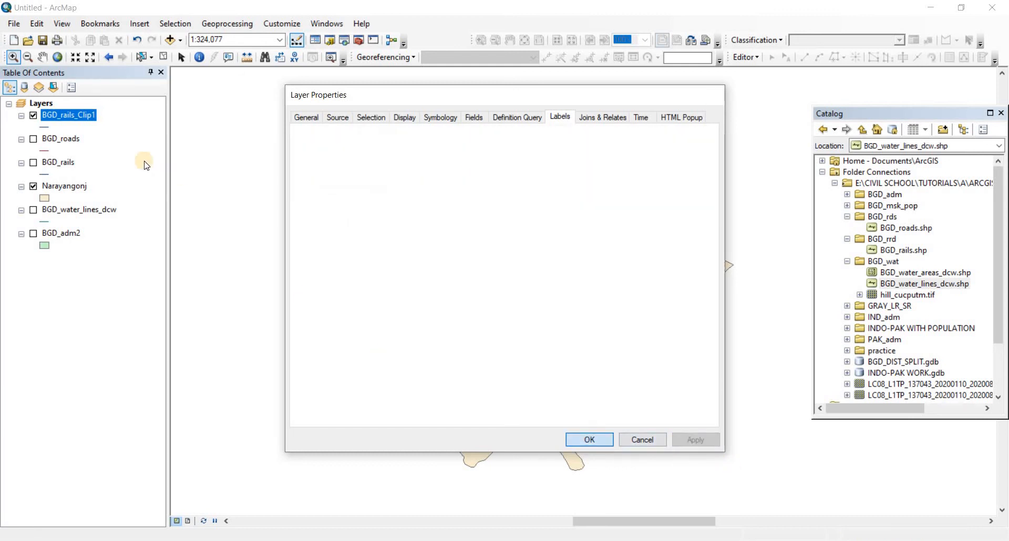
right_click(82, 116)
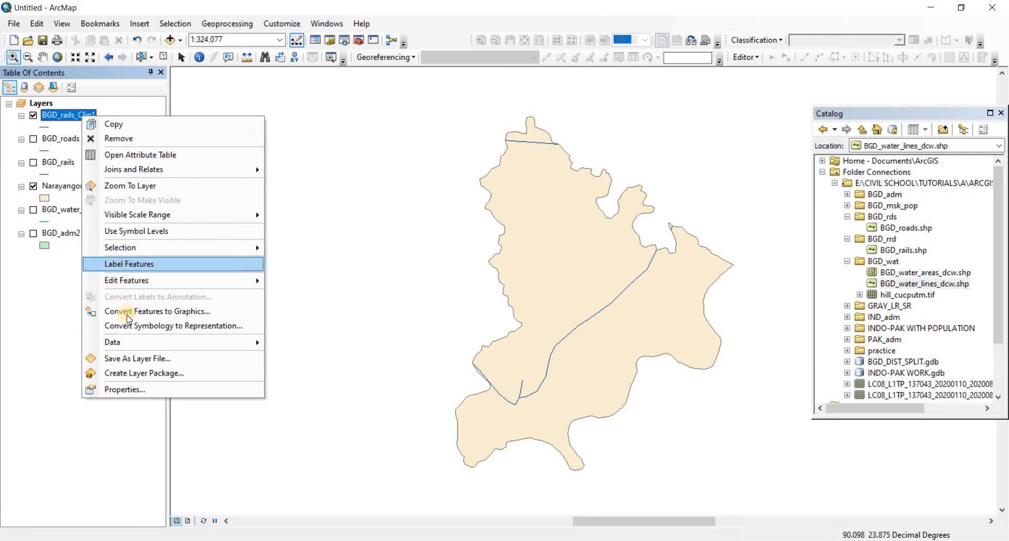
left_click(127, 263)
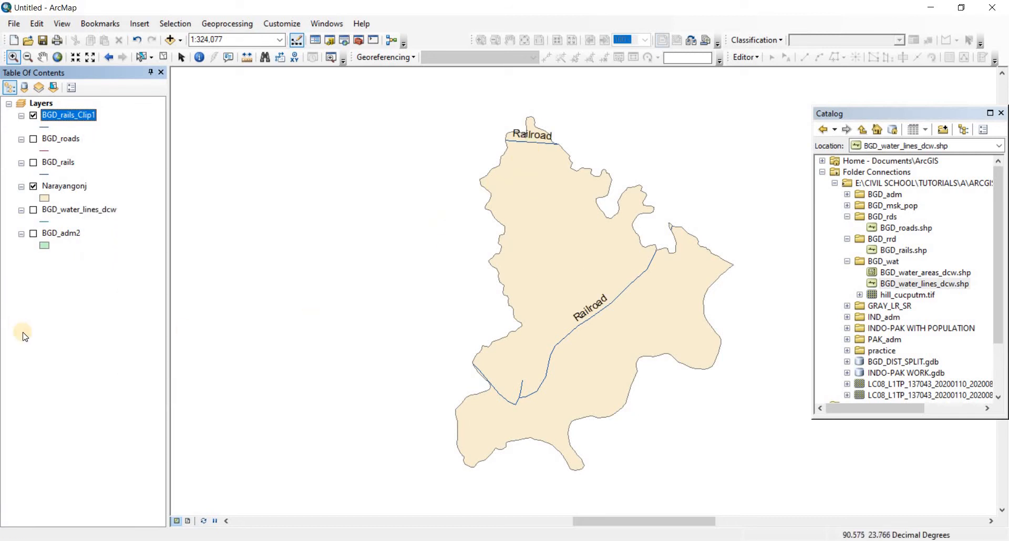
Rename the BGD_rails_Clip1 layer to "Rail roads of narayangonj" in its layer properties.
left_click(58, 119)
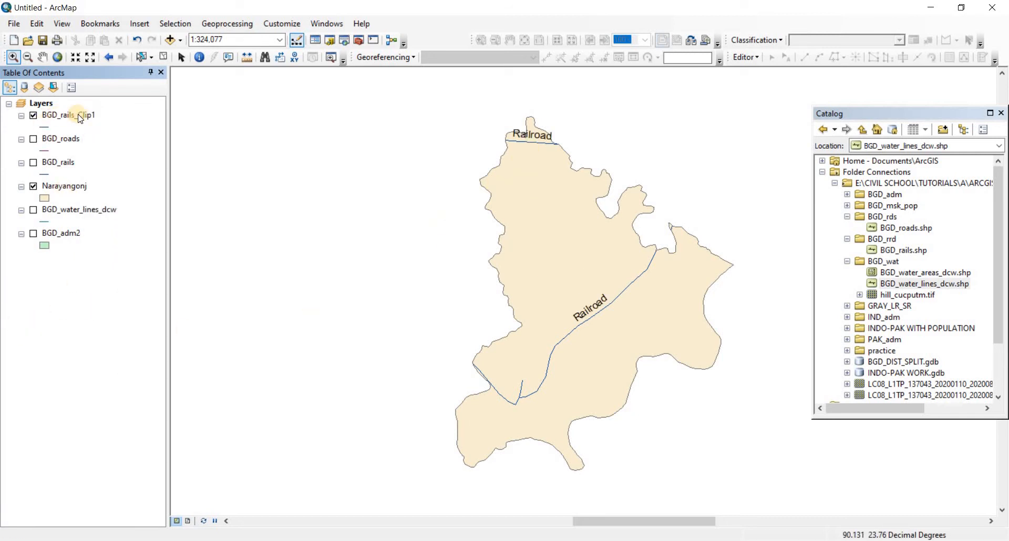
right_click(57, 119)
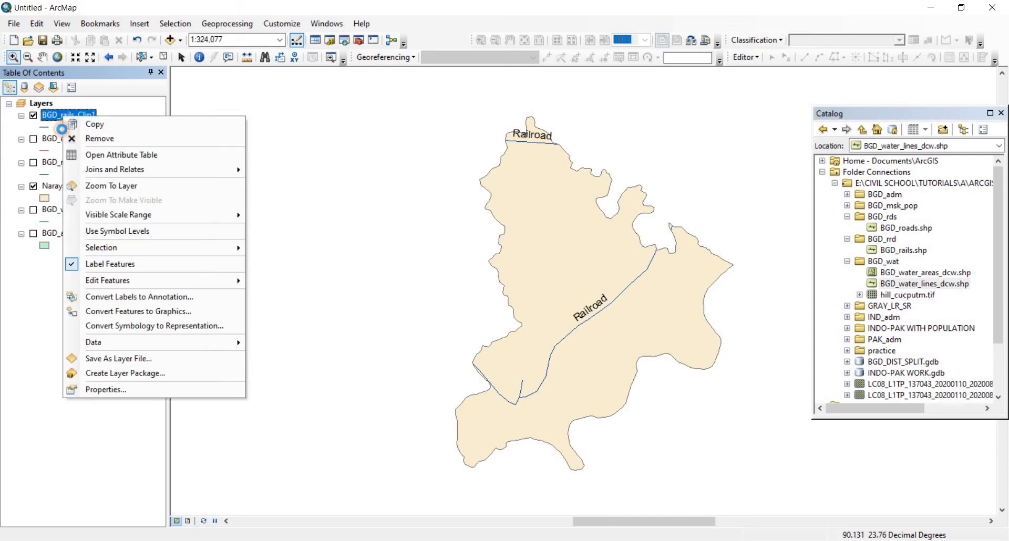
double_click(55, 117)
left_click(305, 118)
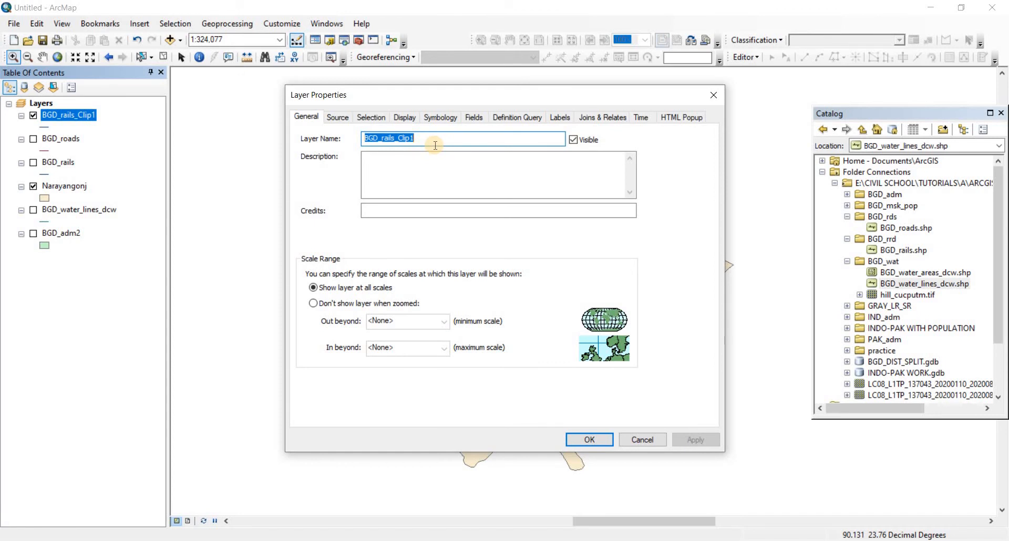
type("Rail roads of narayangonj")
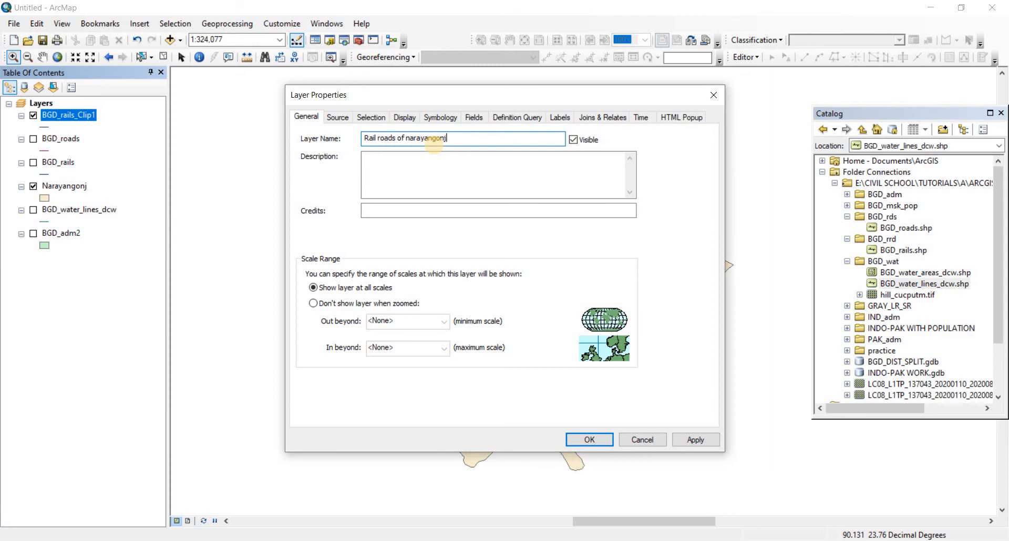
left_click(694, 440)
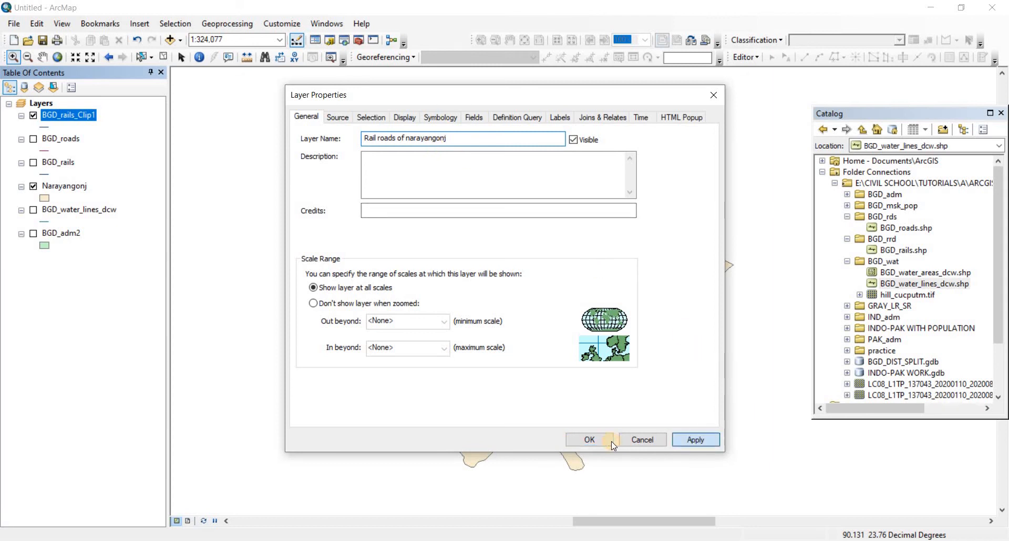
left_click(587, 440)
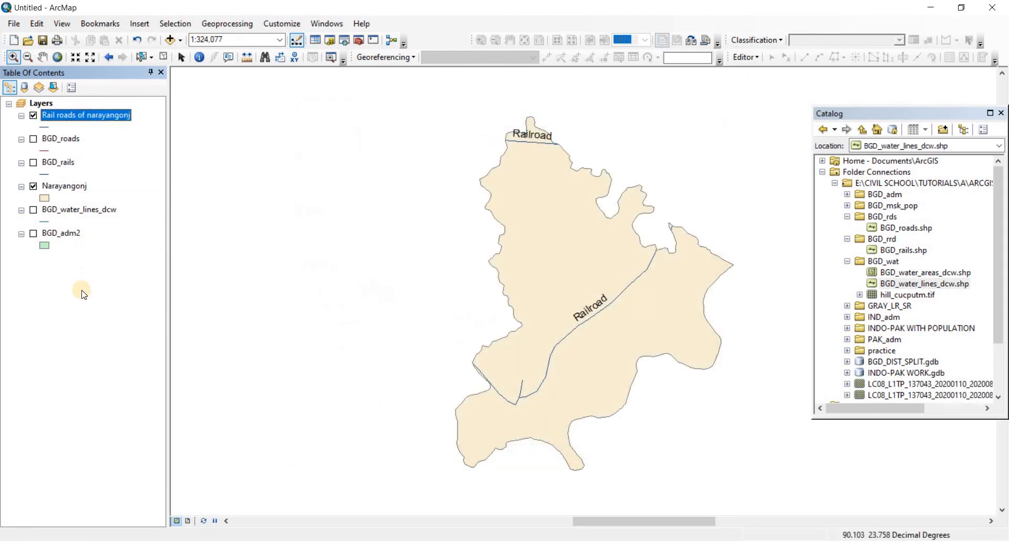
Show the BGD_roads layer and clip it with the Clip tool, using Narayangonj as the clip features.
left_click(88, 266)
left_click(33, 140)
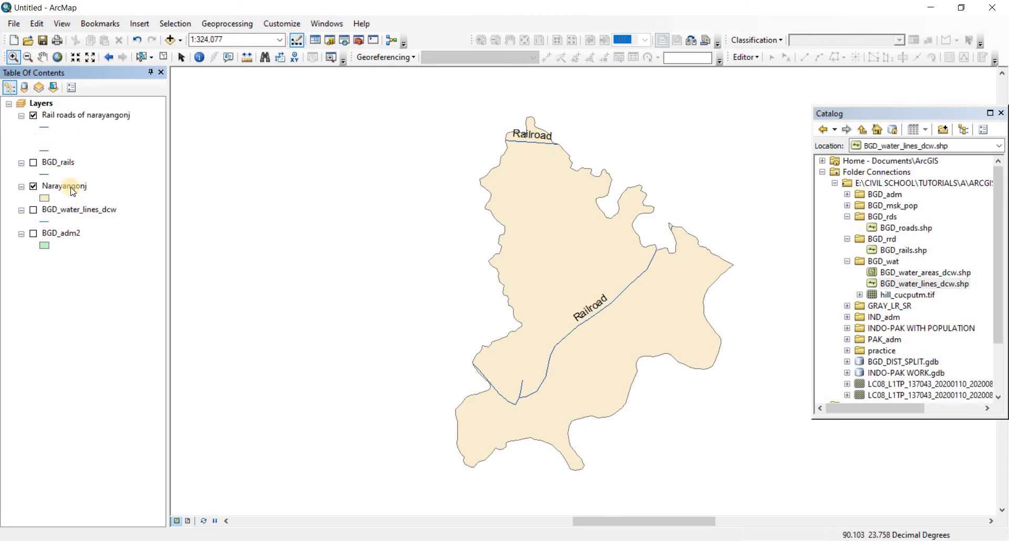
left_click(244, 26)
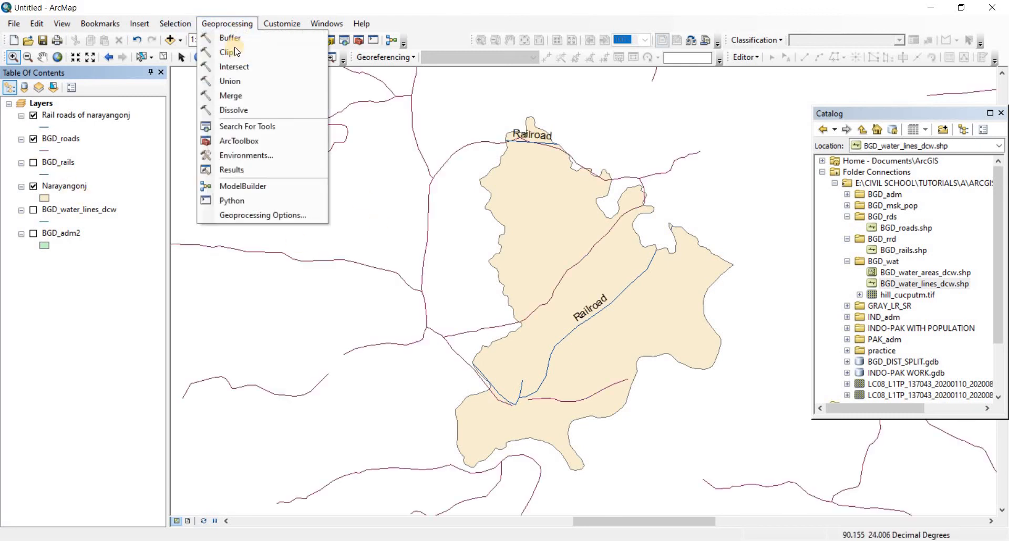
left_click(284, 52)
left_click(514, 181)
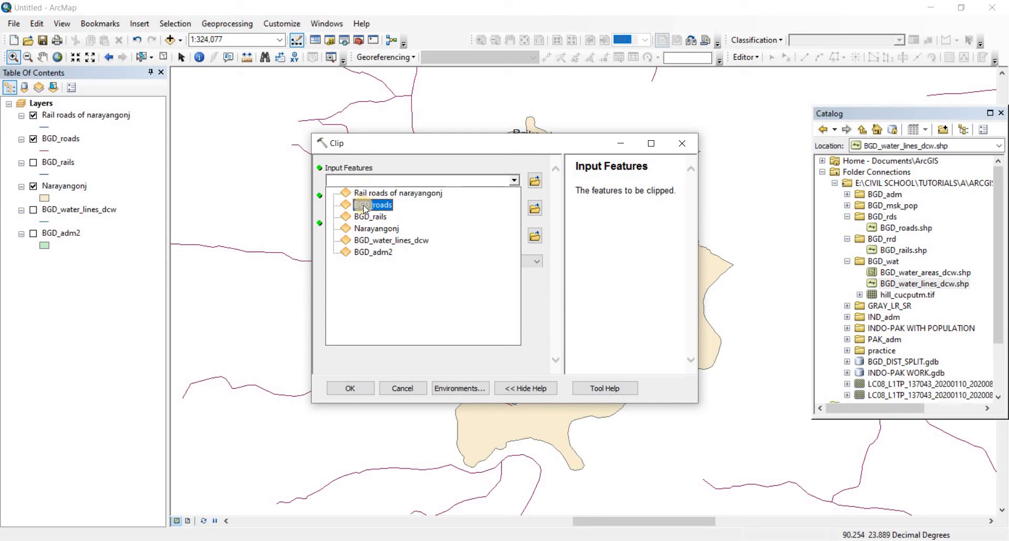
left_click(391, 206)
left_click(516, 210)
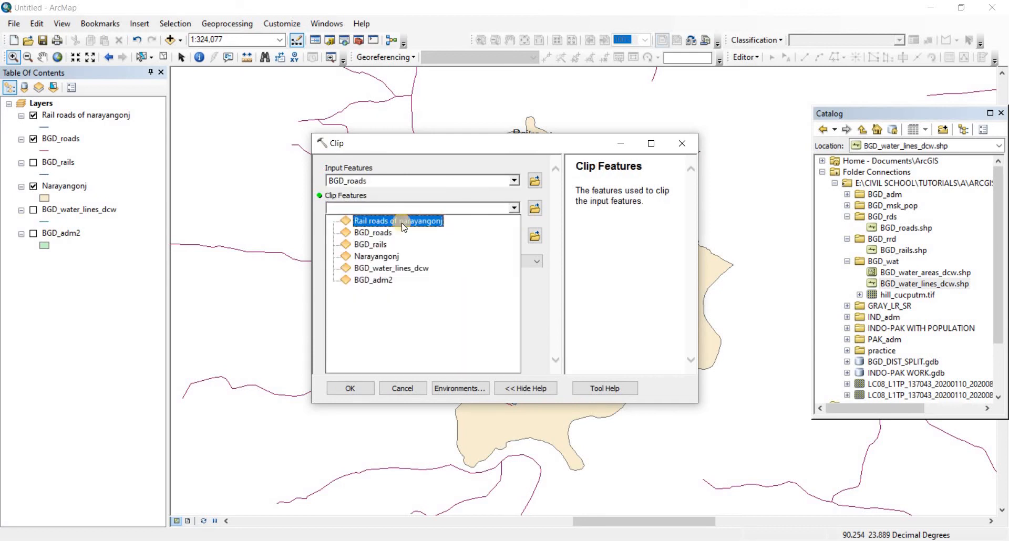
left_click(370, 268)
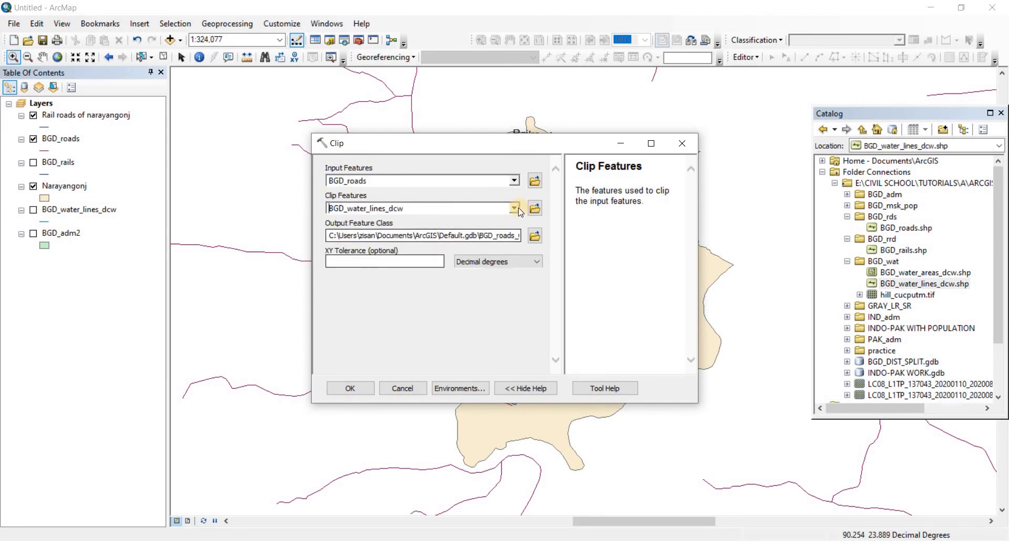
left_click(514, 208)
left_click(393, 256)
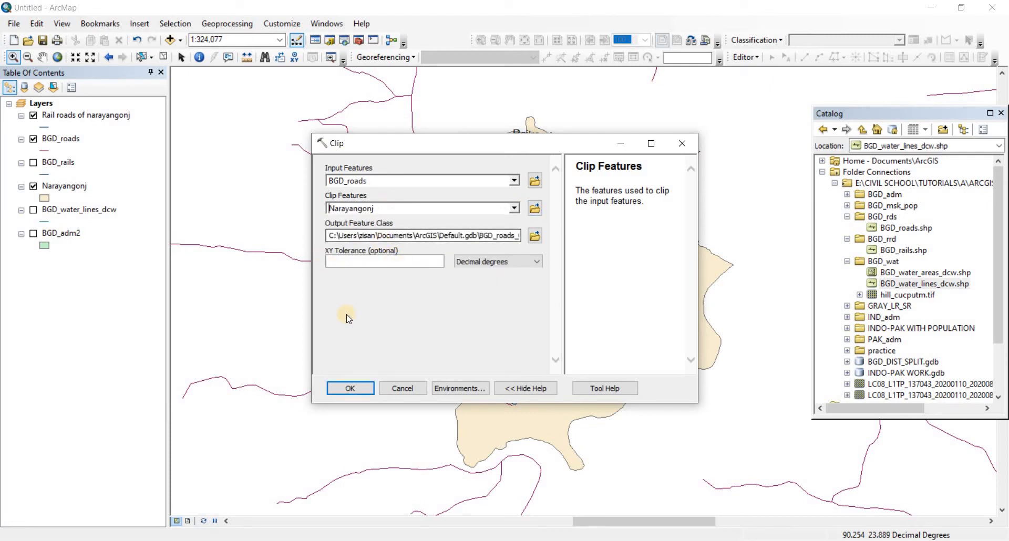
left_click(351, 389)
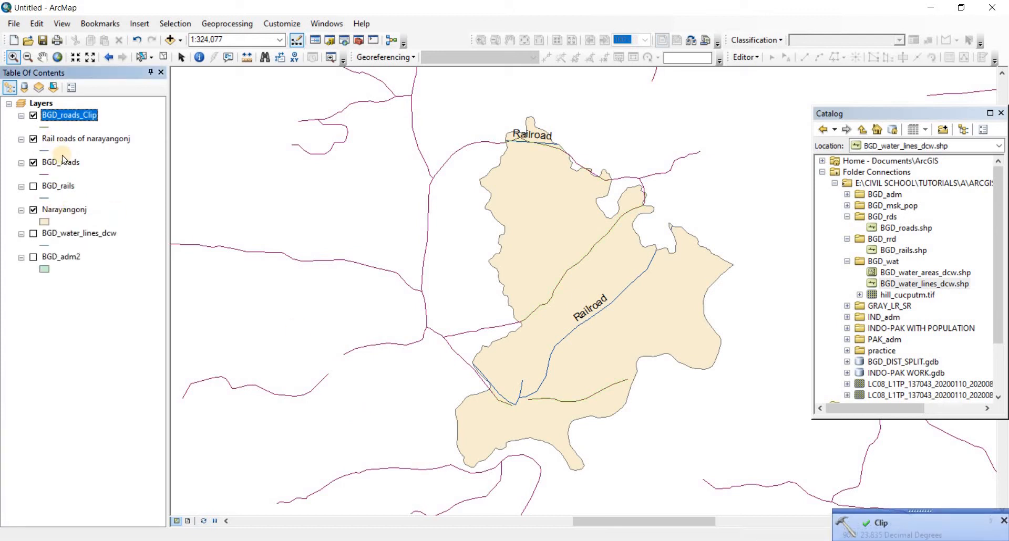
Hide the original BGD_roads layer and open the attribute table of BGD_roads_Clip.
left_click(34, 163)
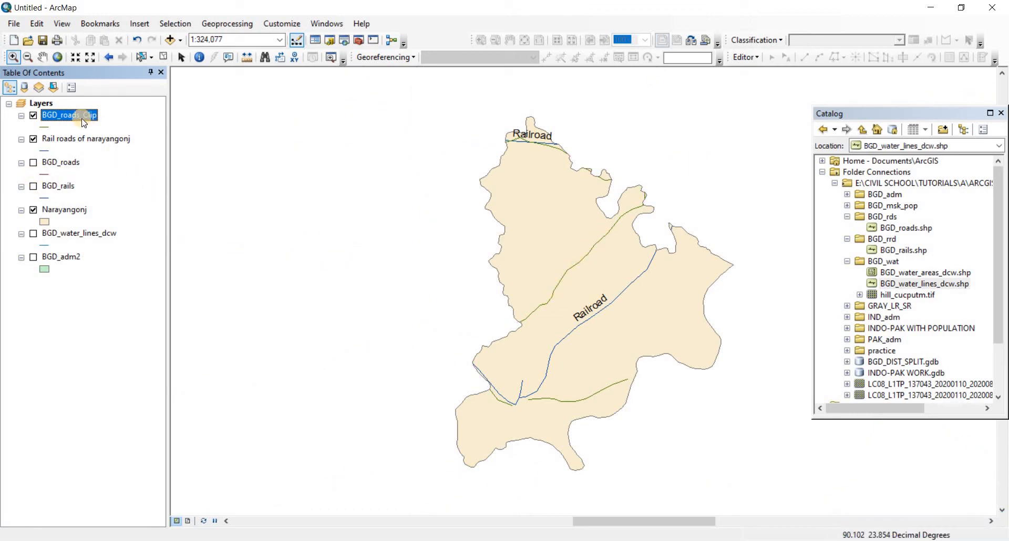
right_click(68, 118)
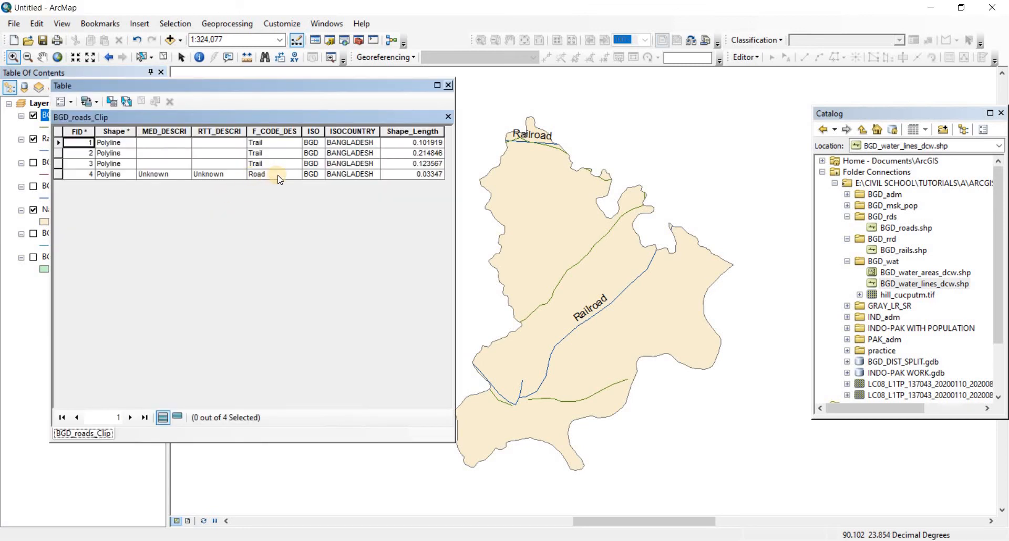
Check the F_CODE_DES values of the trail and road records in the BGD_roads_Clip attribute table and close the table.
left_click(271, 163)
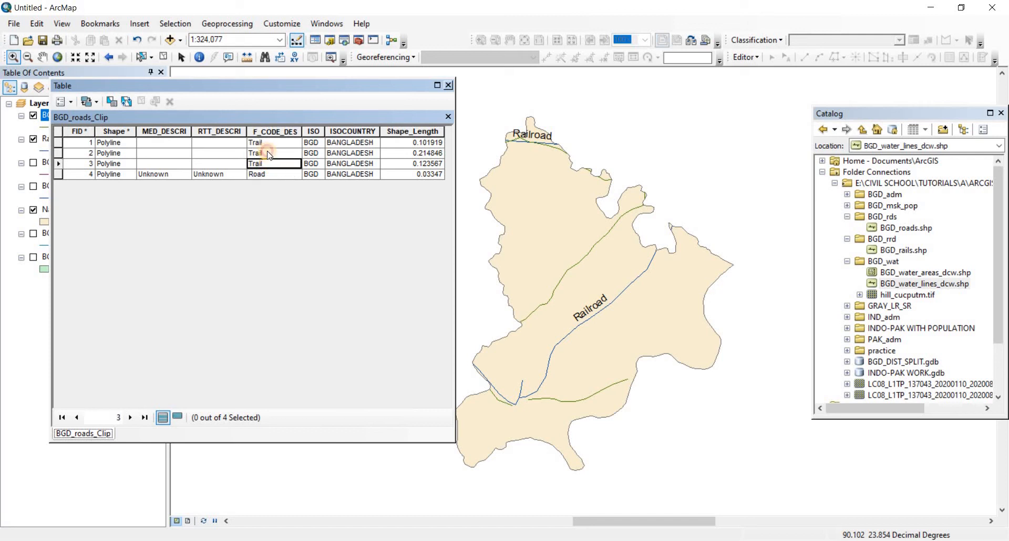
key("Up")
left_click(272, 176)
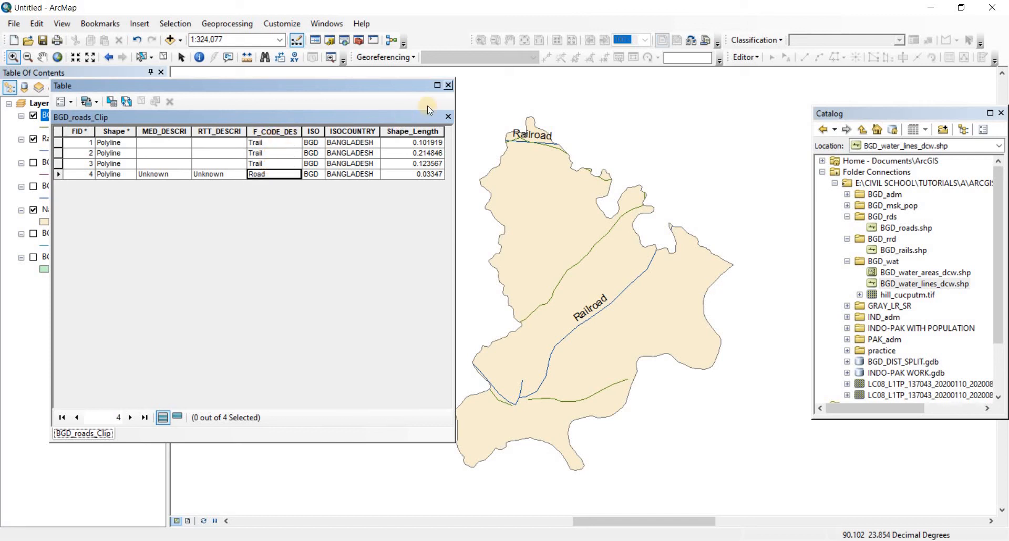
left_click(448, 85)
Set the BGD_roads_Clip label field to F_CODE_DES with a text size of 12 in its layer properties.
right_click(68, 115)
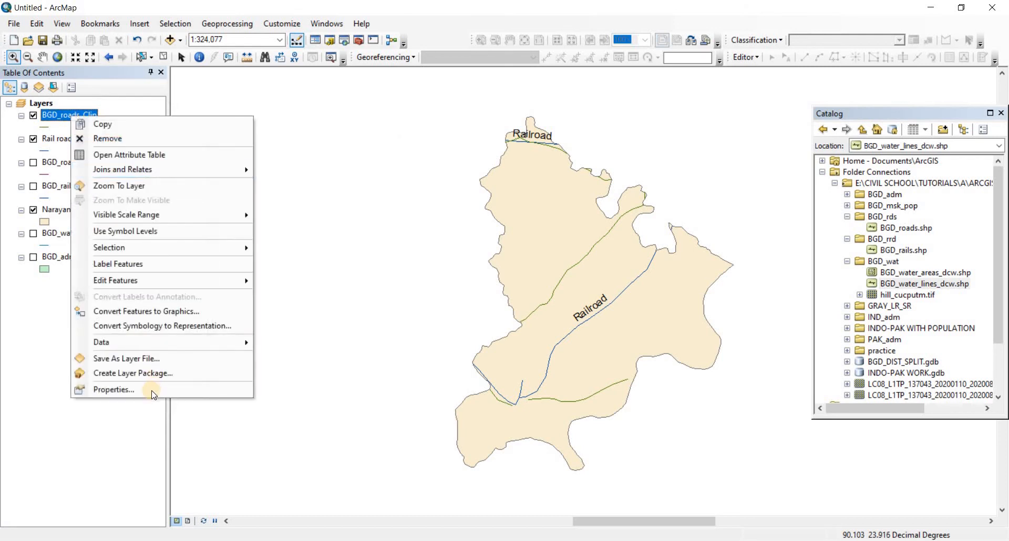
left_click(150, 392)
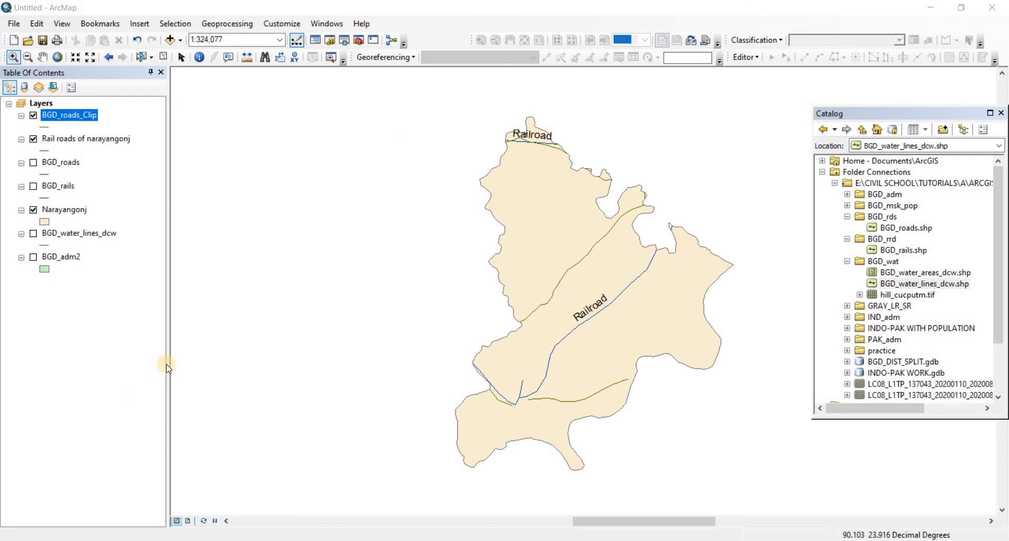
left_click(560, 117)
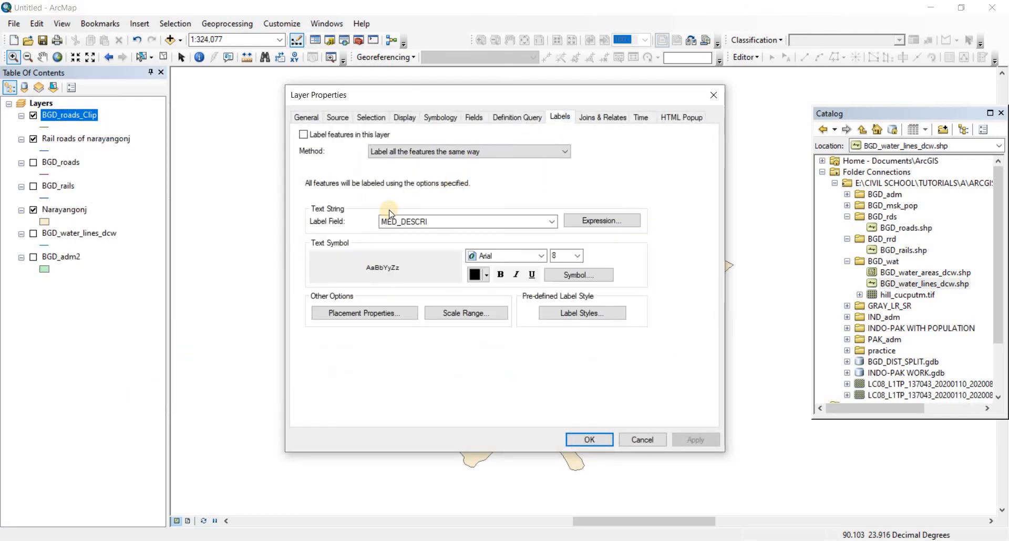
left_click(551, 221)
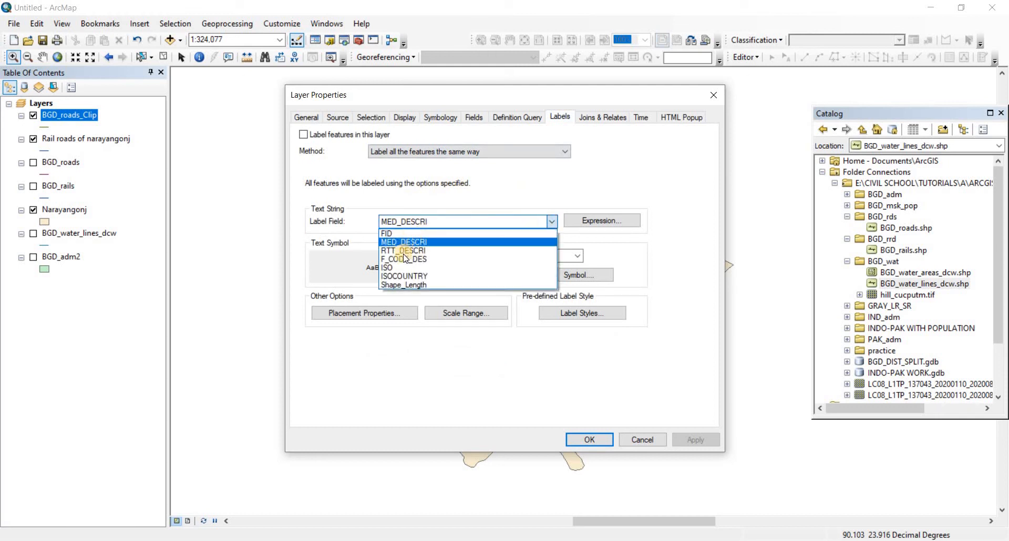
left_click(426, 214)
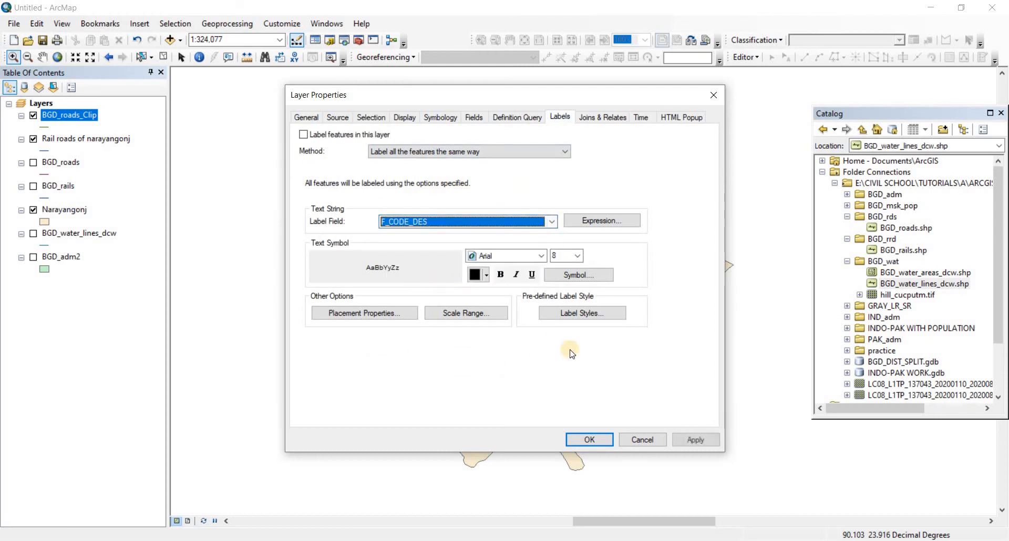
left_click(577, 259)
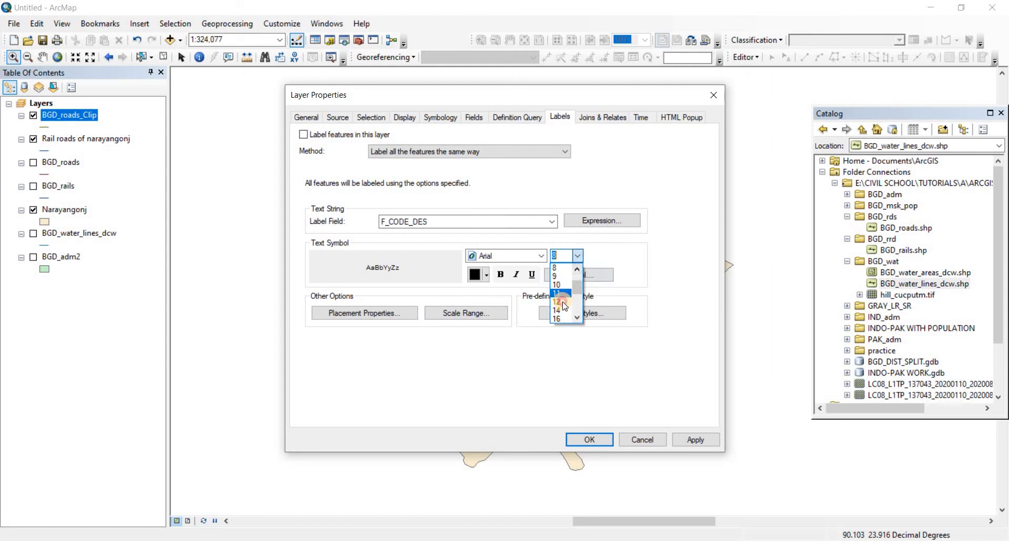
left_click(560, 297)
left_click(687, 441)
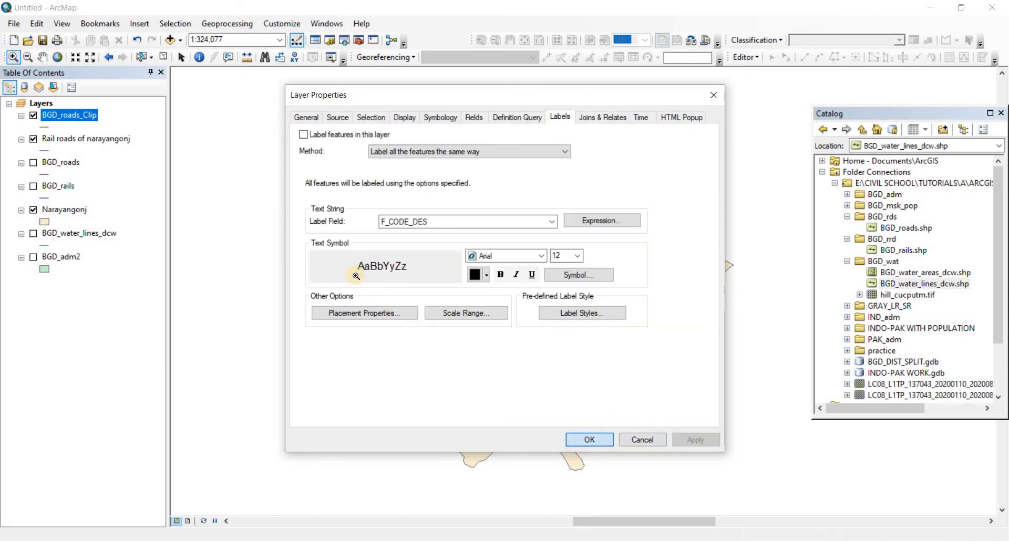
left_click(589, 440)
Turn on feature labels for the BGD_roads_Clip layer.
left_click(88, 116)
right_click(89, 118)
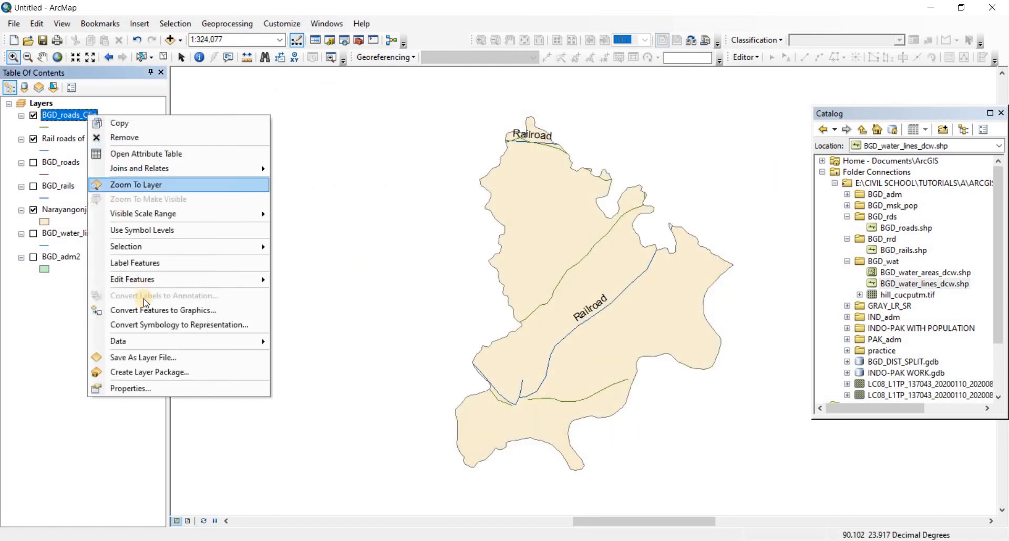
left_click(136, 264)
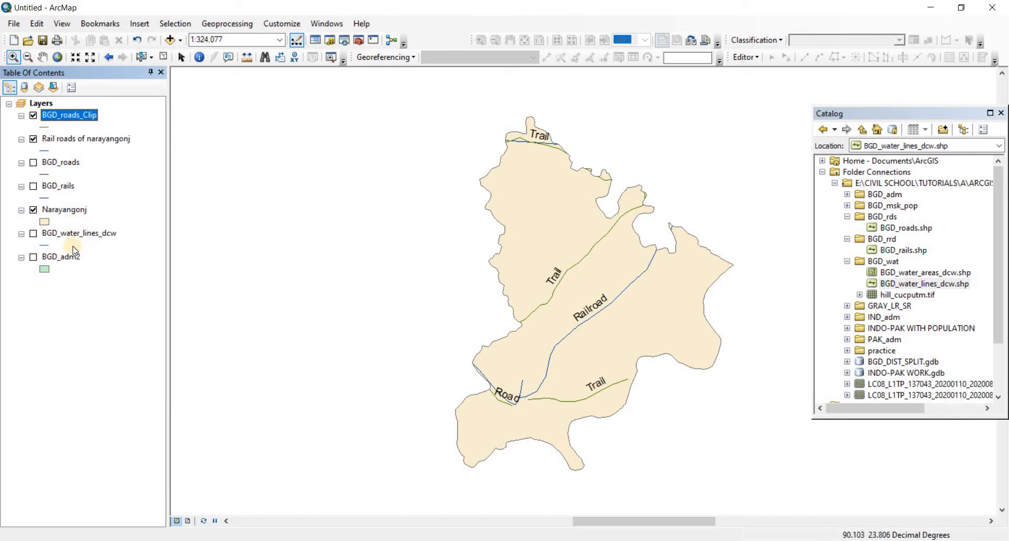
Set the Narayangonj layer's label field to NAME_1 and turn on its feature labels.
right_click(79, 211)
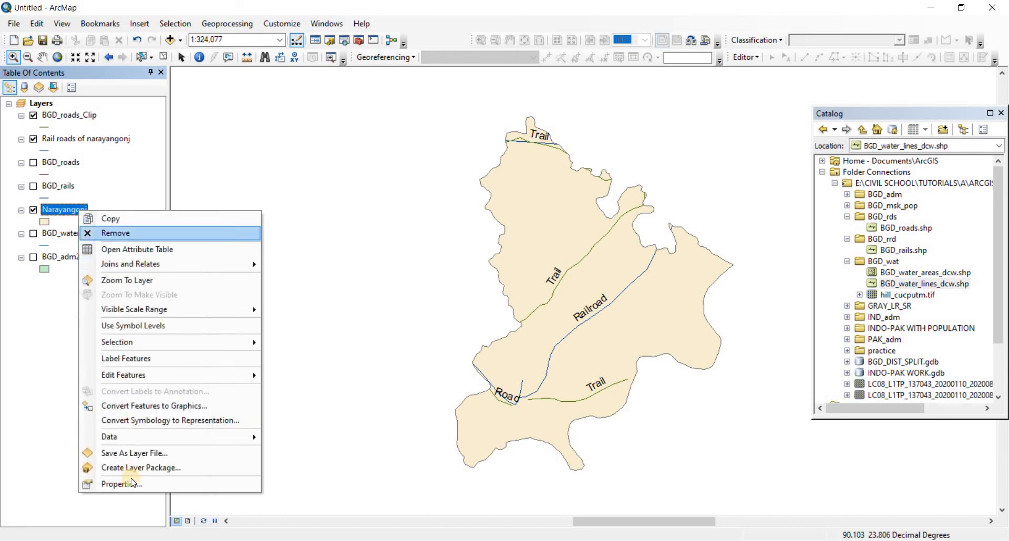
left_click(132, 483)
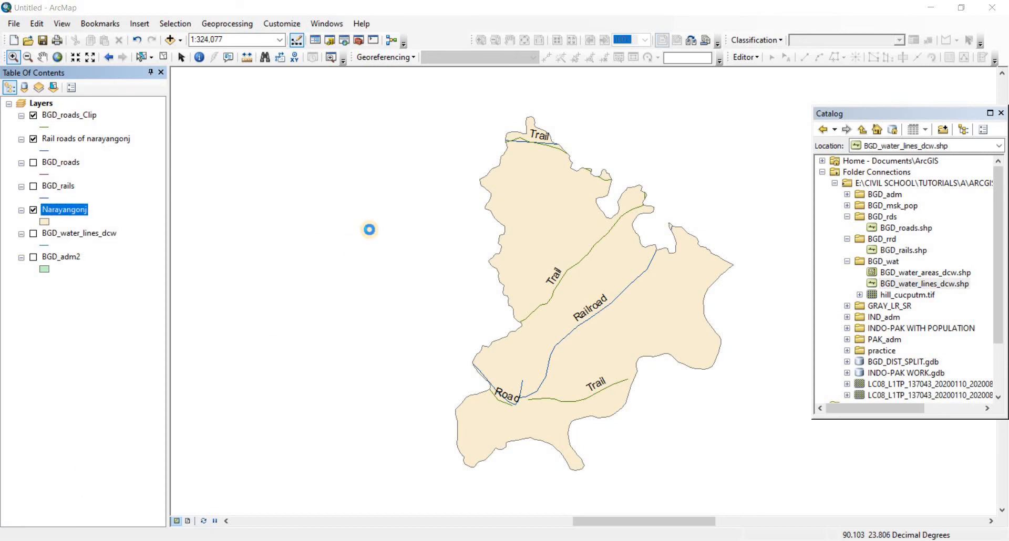
left_click(556, 118)
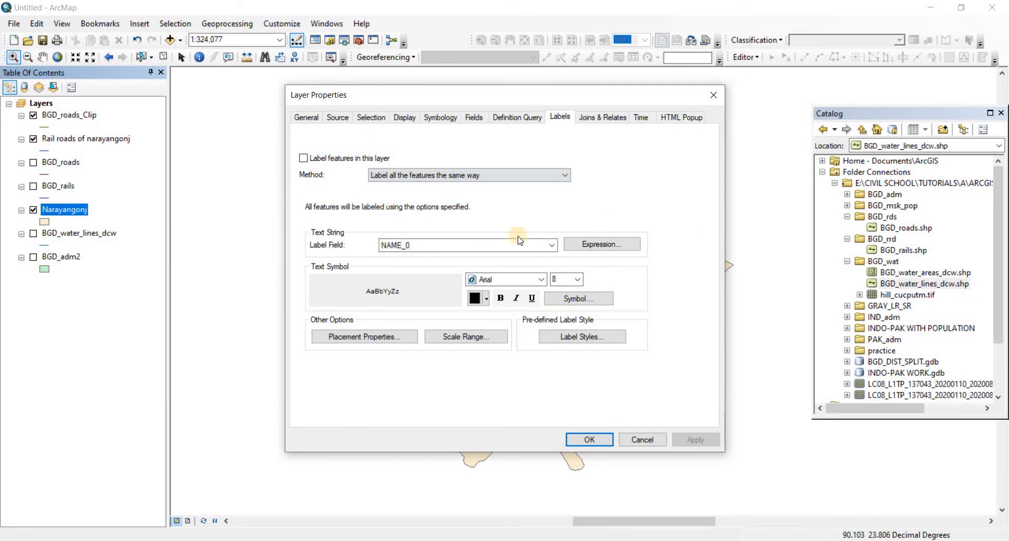
left_click(552, 246)
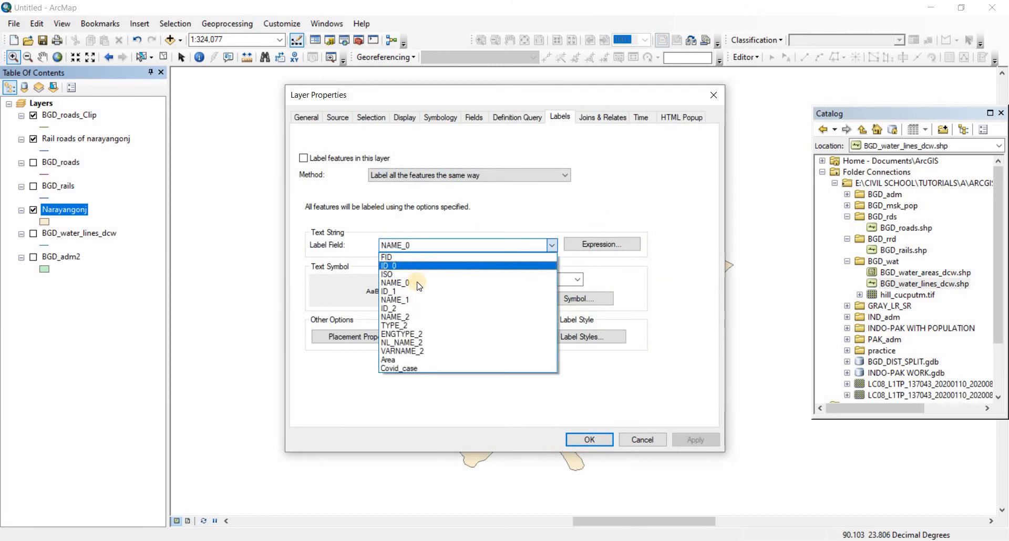
left_click(411, 298)
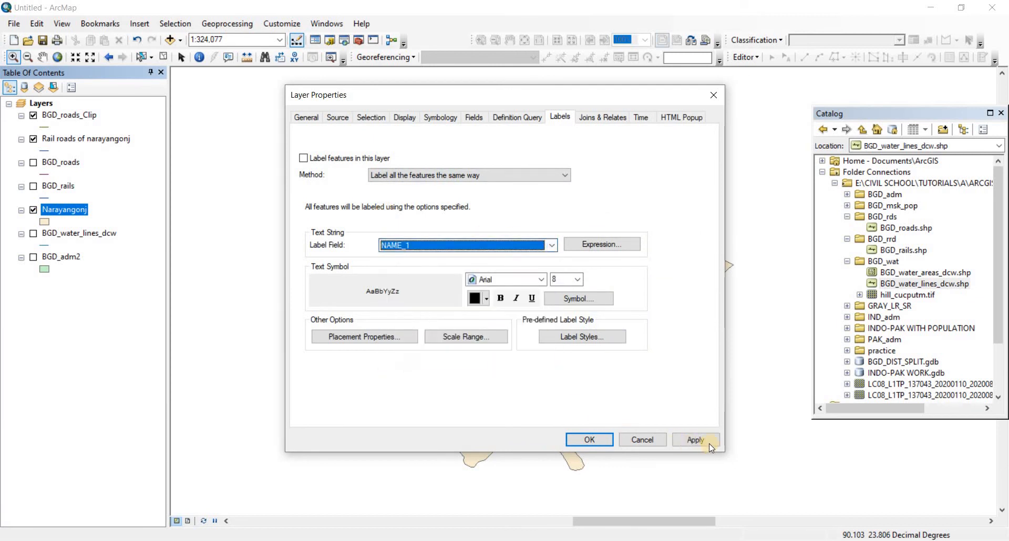
left_click(589, 440)
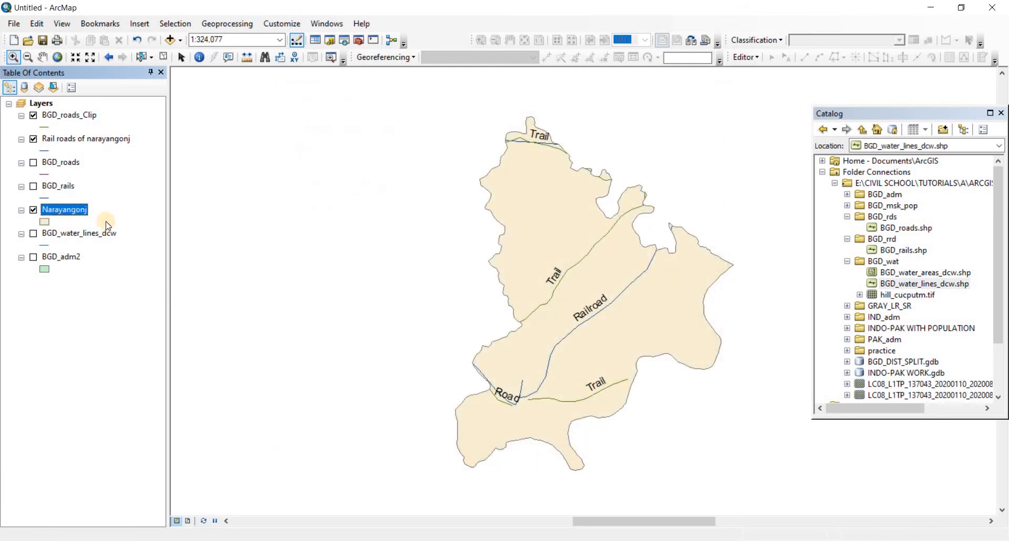
right_click(65, 209)
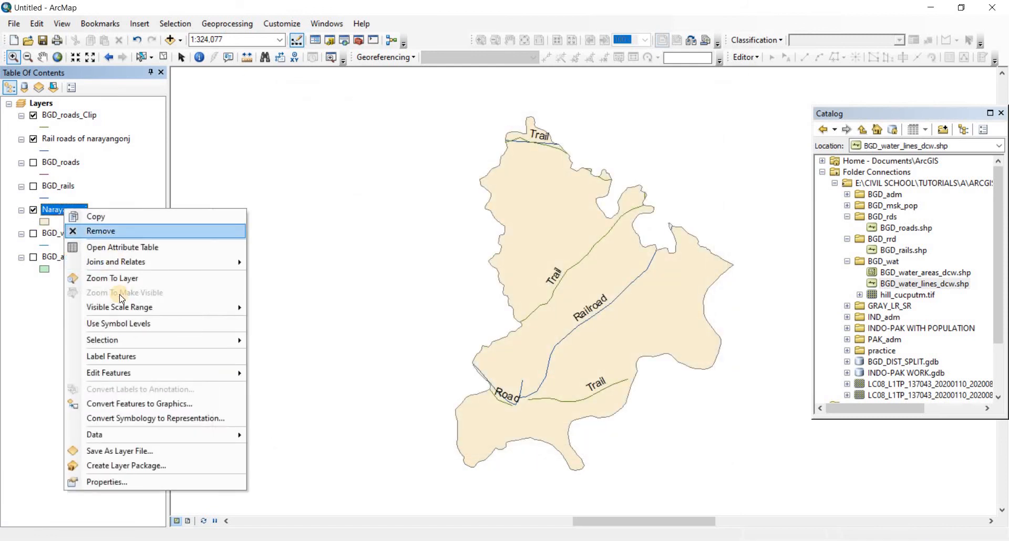
left_click(128, 358)
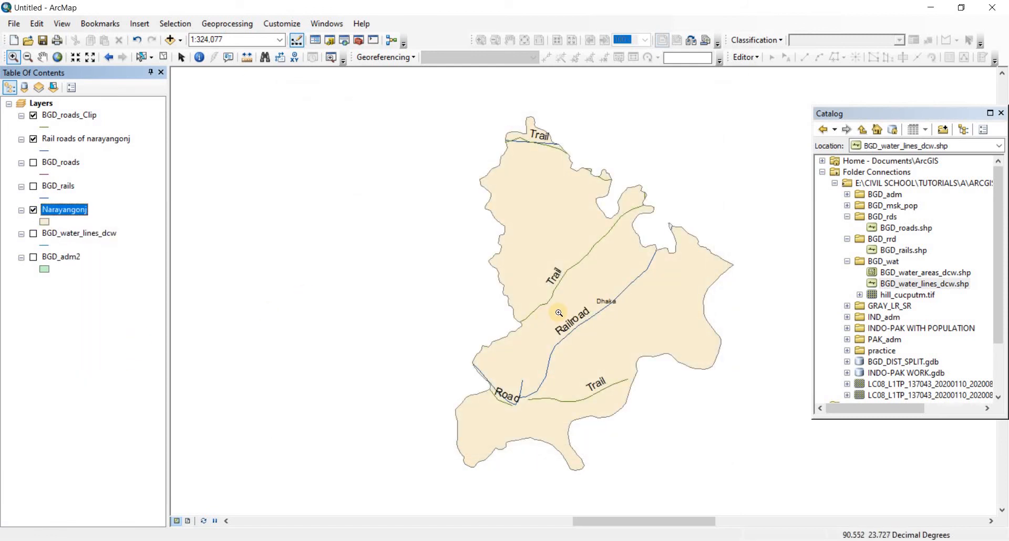
Check the name fields in the Narayangonj attribute table and set the layer's labels to NAME_2 at text size 22.
right_click(67, 213)
left_click(158, 249)
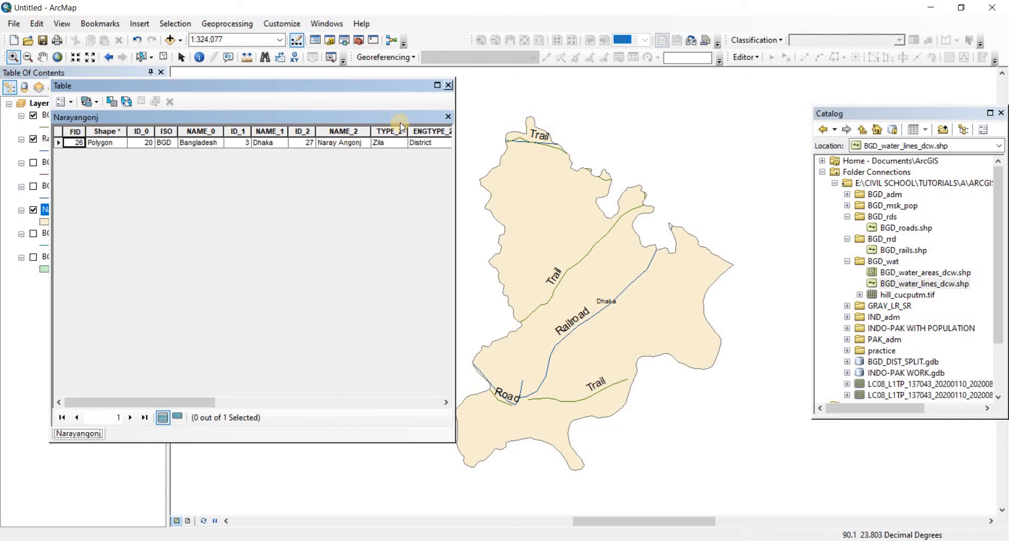
right_click(63, 210)
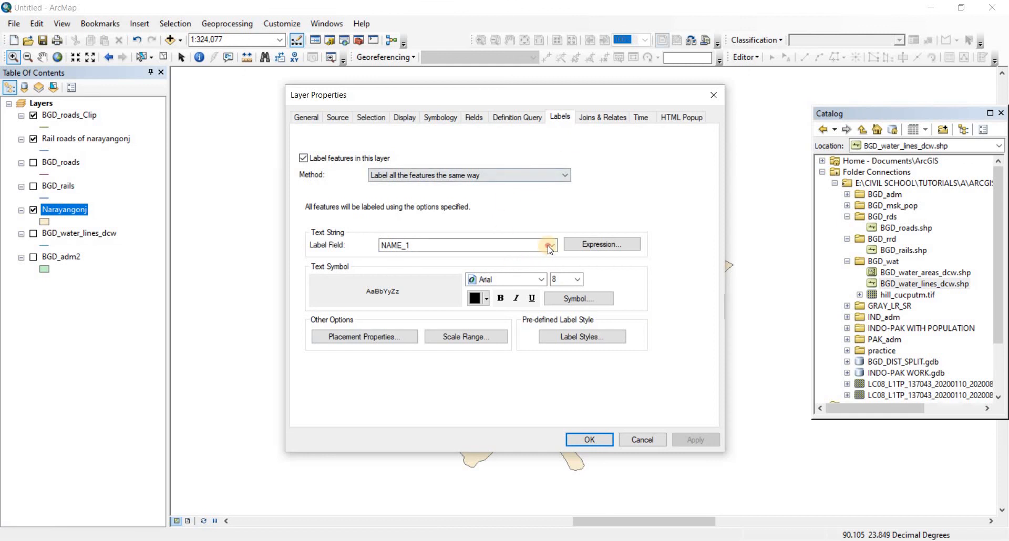
left_click(549, 245)
left_click(418, 316)
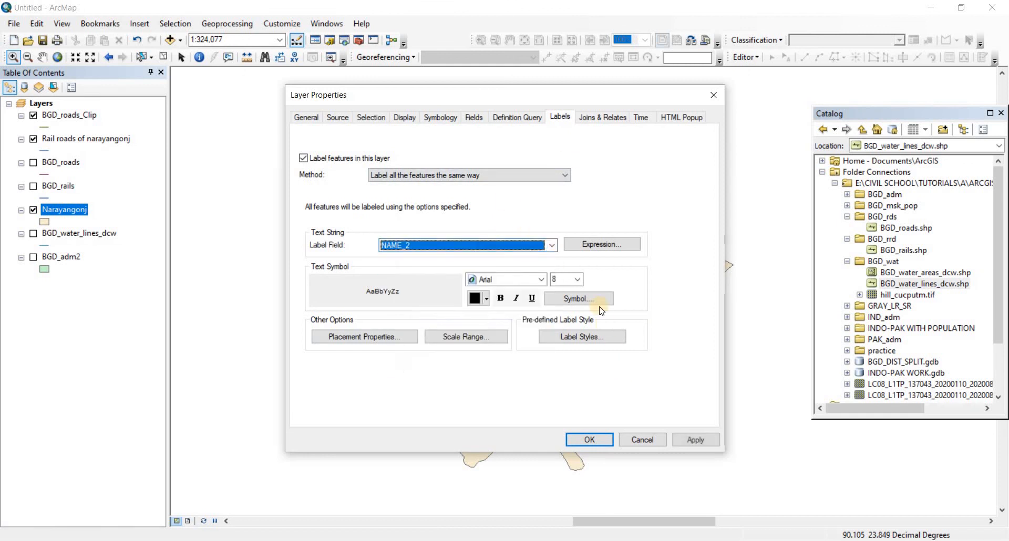
left_click(577, 279)
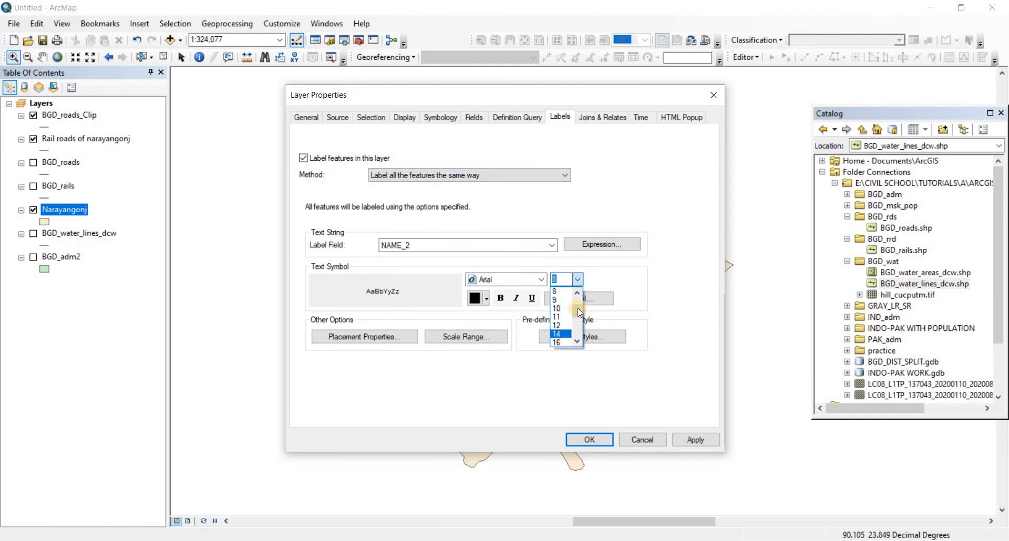
scroll(573, 314, "down", 2)
left_click(657, 430)
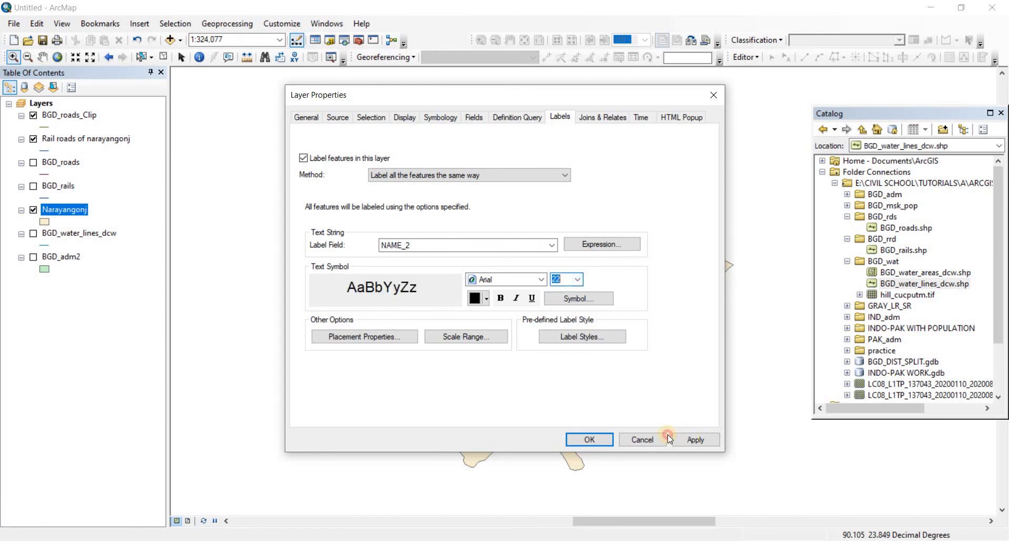
left_click(589, 439)
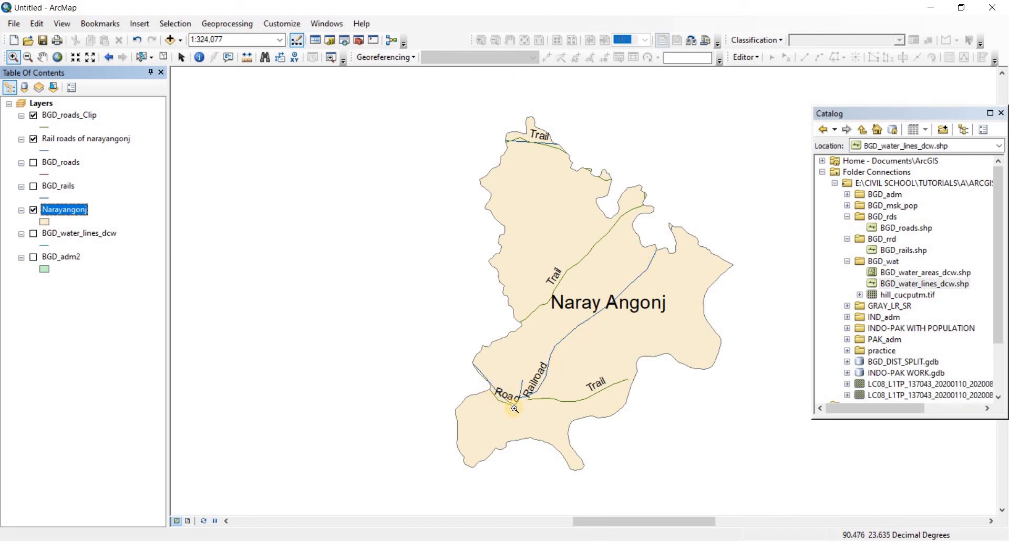
Examine the labelled roads, trails and railroads of the district up close and at full extent.
left_click_drag(471, 371, 546, 420)
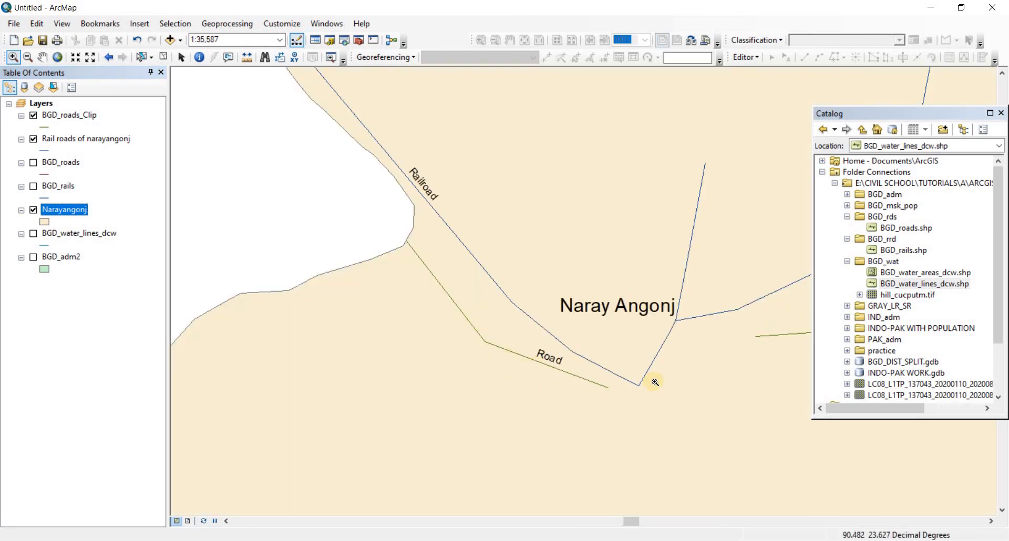
left_click_drag(664, 345, 435, 331)
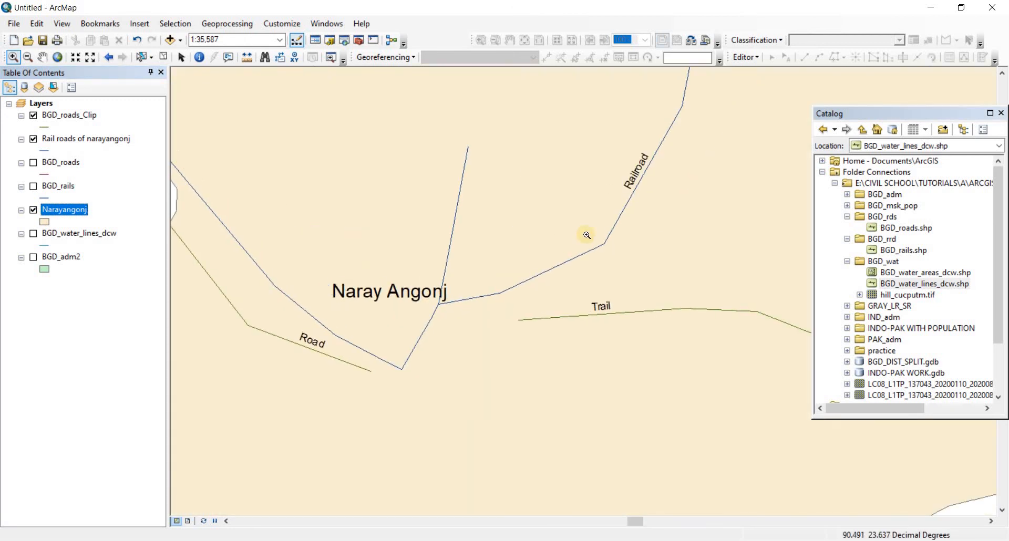
left_click_drag(628, 375, 364, 349)
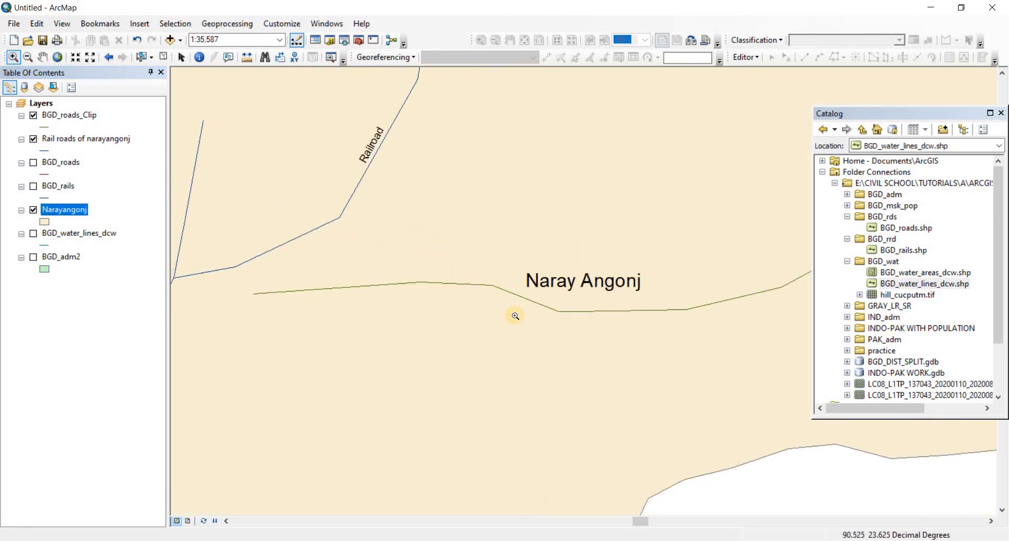
scroll(505, 343, "up", 4)
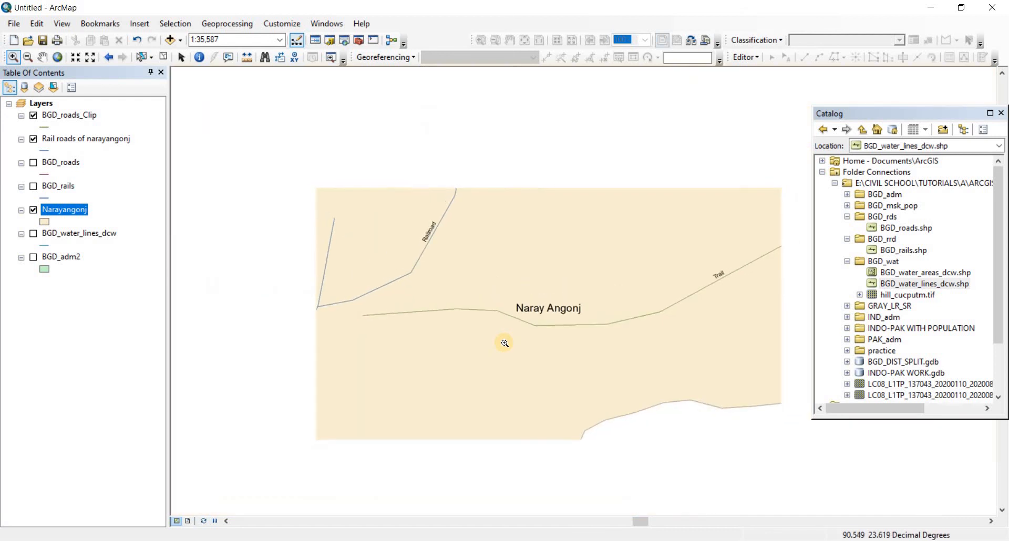
scroll(572, 286, "up", 3)
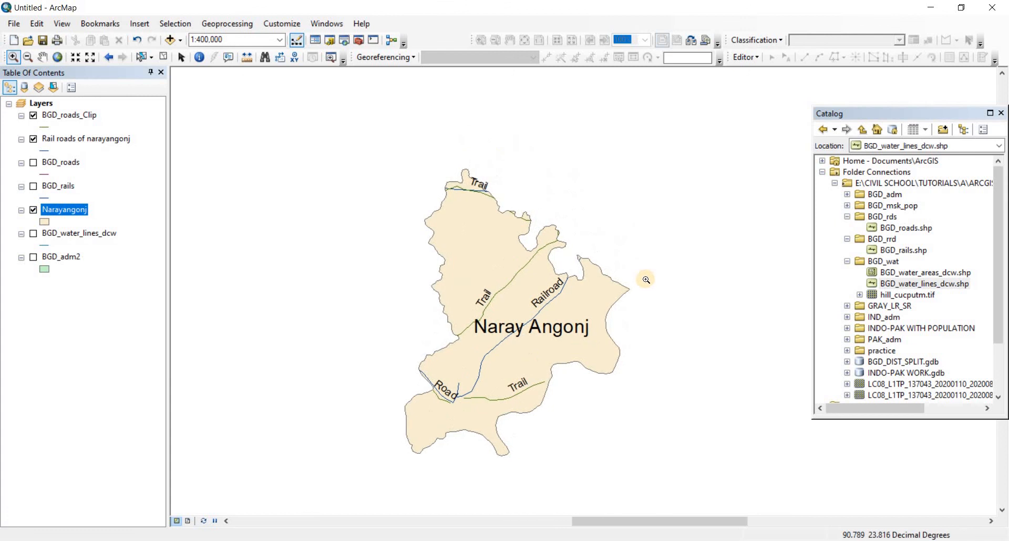
scroll(648, 280, "down", 1)
scroll(641, 290, "up", 1)
left_click_drag(631, 347, 637, 330)
scroll(637, 329, "down", 1)
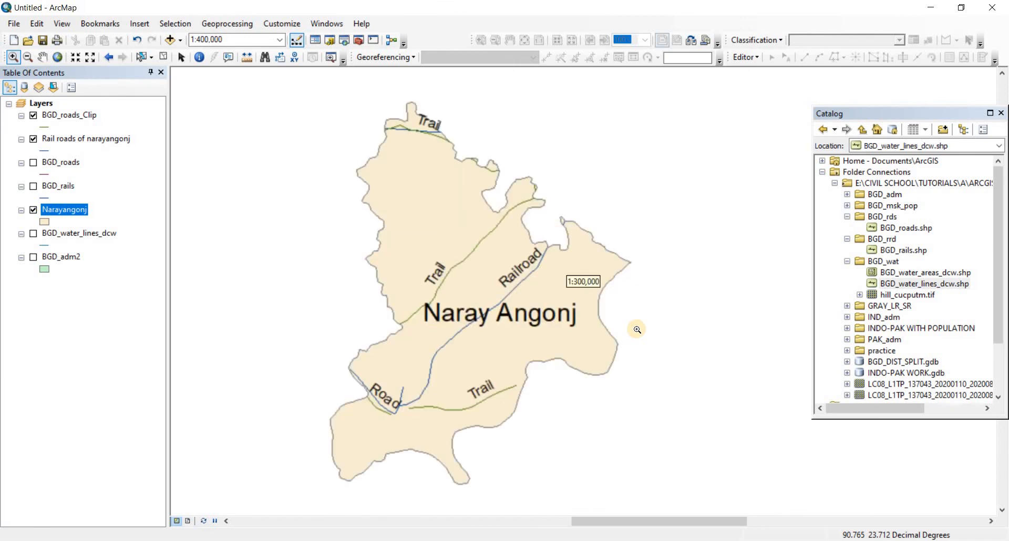
scroll(637, 329, "up", 1)
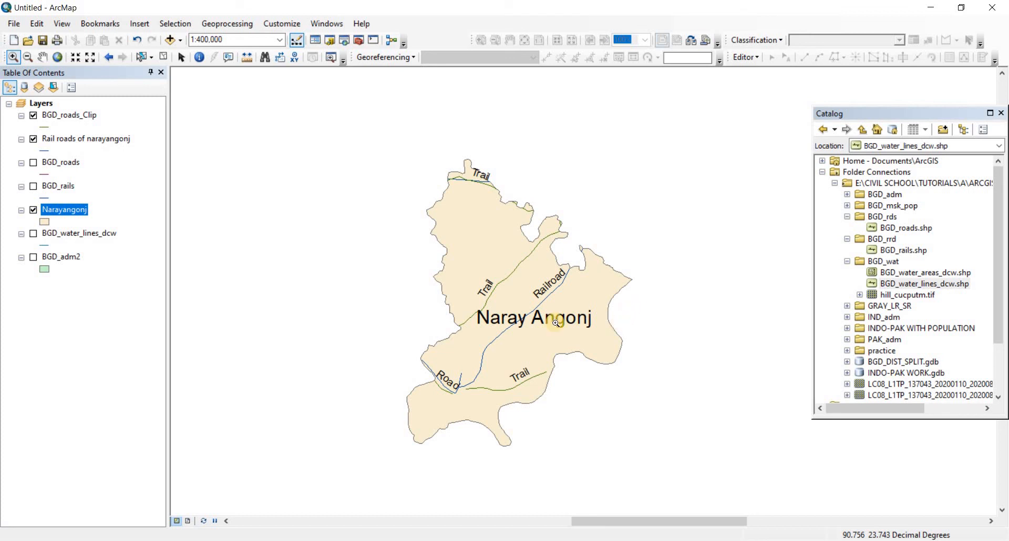
Collapse the BGD_wat, BGD_rrd and BGD_rds folders in the Catalog.
left_click(846, 260)
left_click(847, 261)
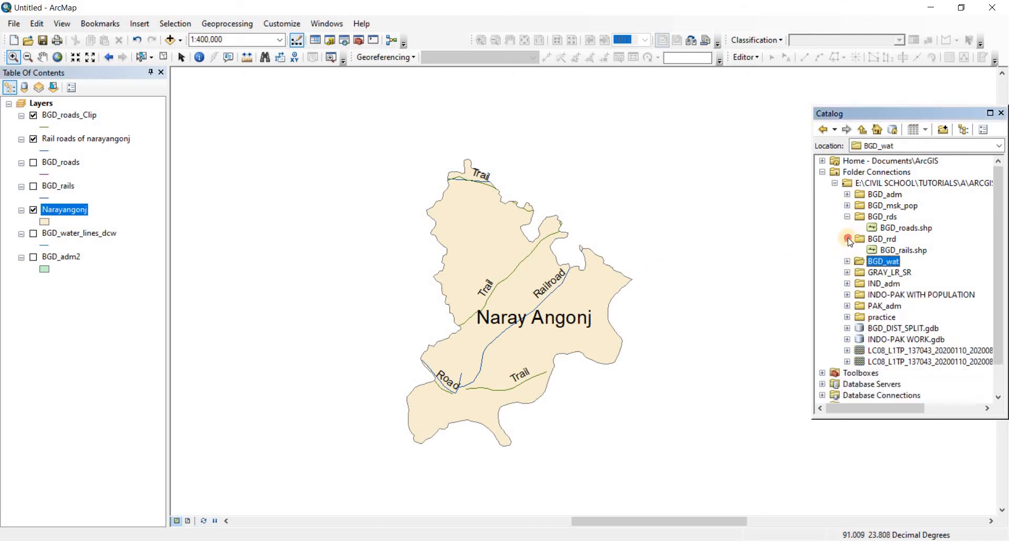
left_click(847, 239)
left_click(846, 217)
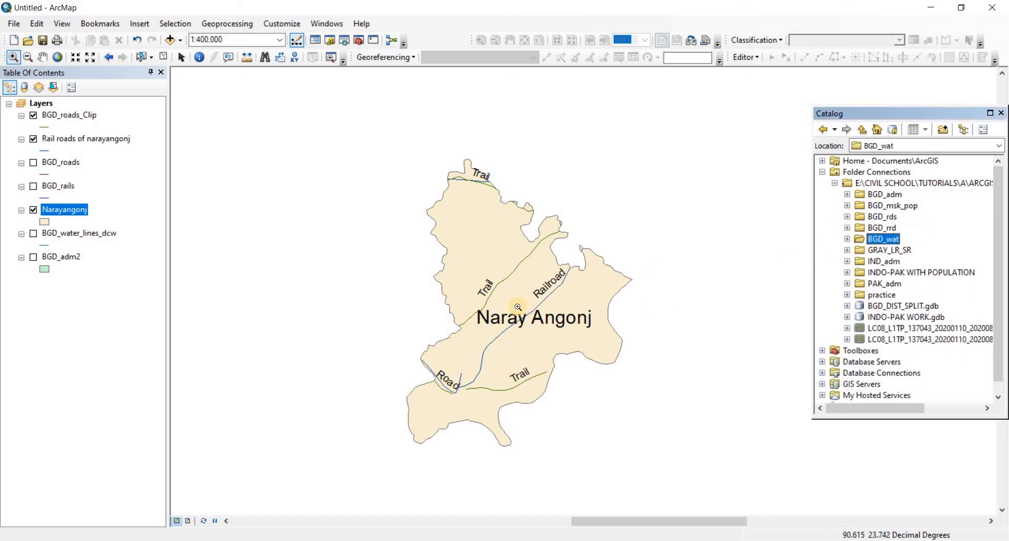
Open the Clip geoprocessing tool, read through its help description and close it without running it.
left_click(225, 20)
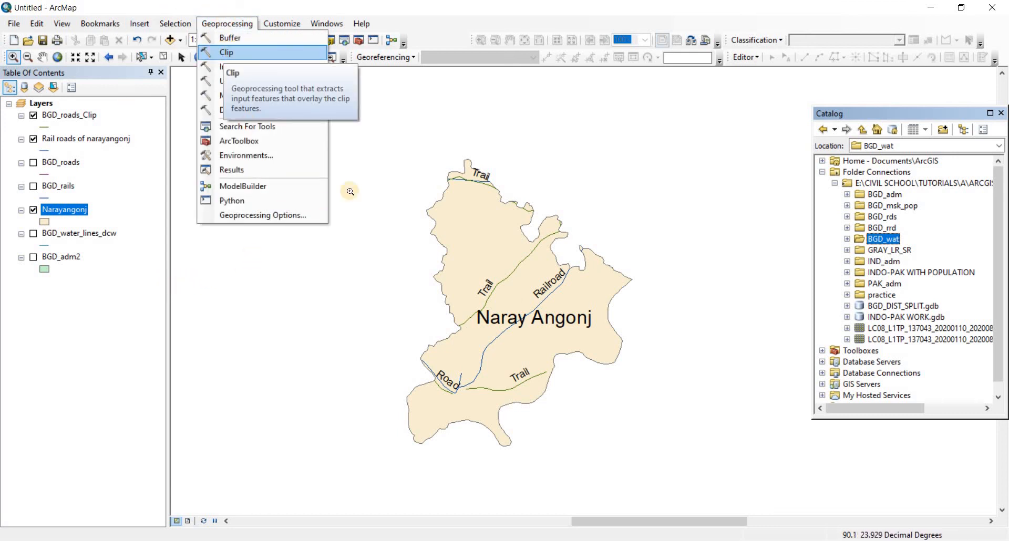
left_click(233, 52)
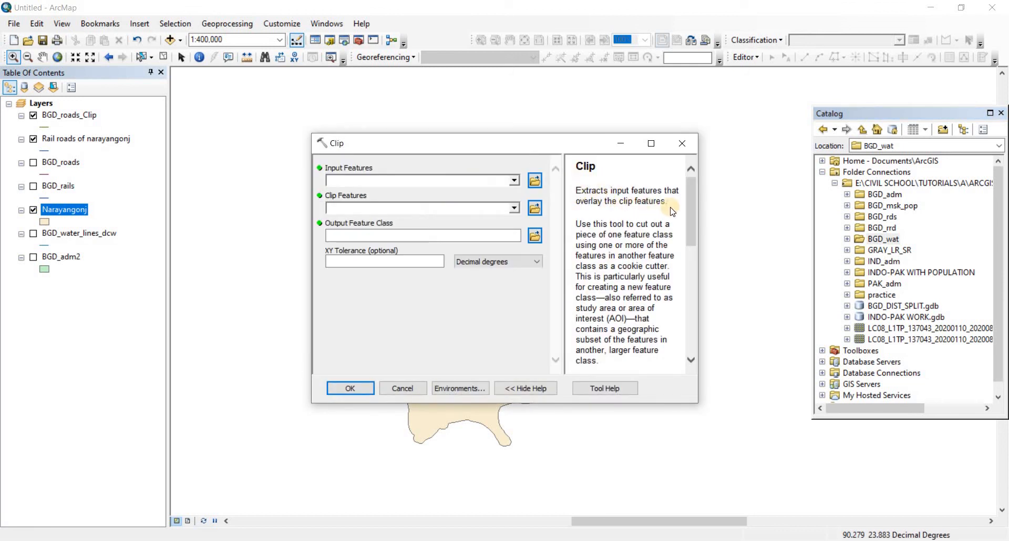
left_click_drag(692, 218, 690, 322)
left_click_drag(693, 273, 693, 192)
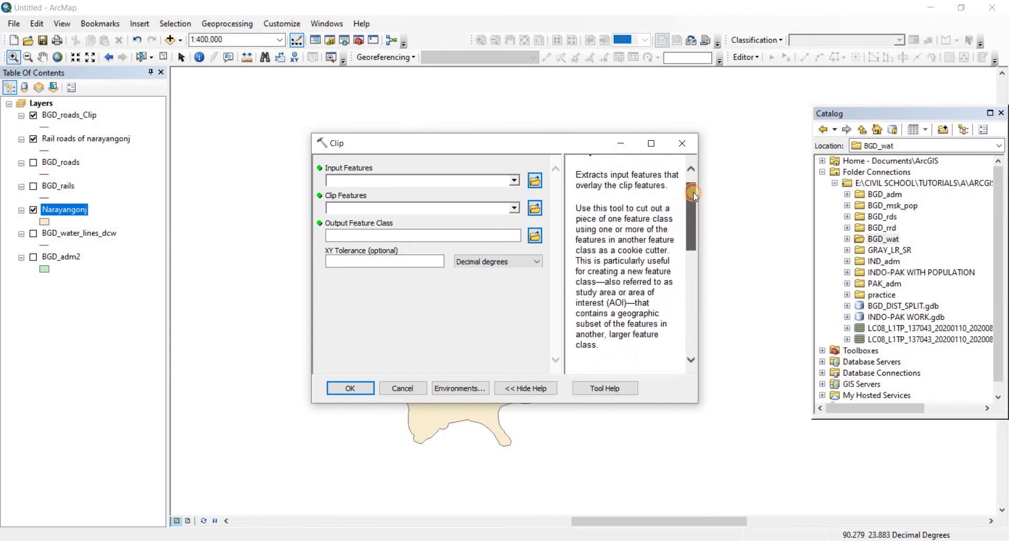
left_click(682, 144)
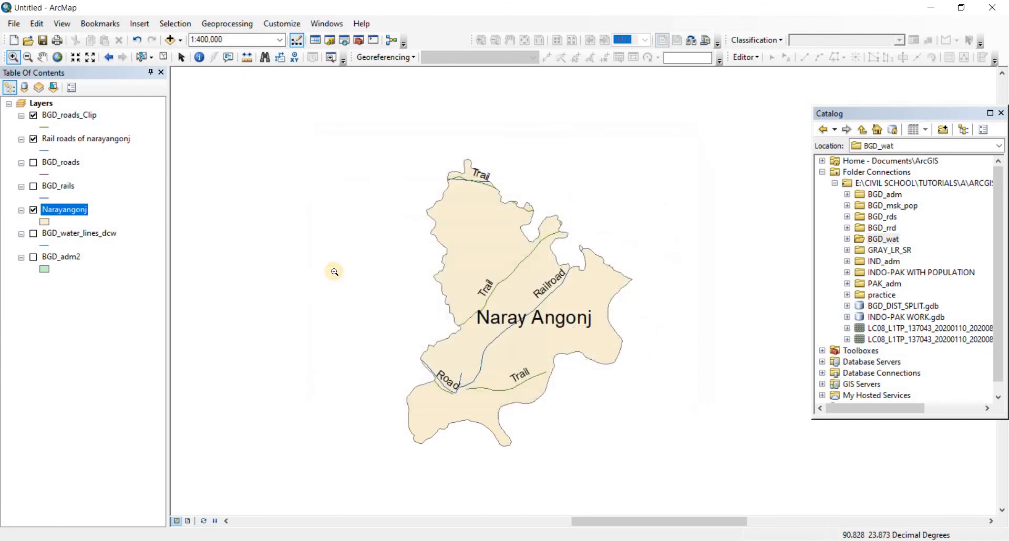